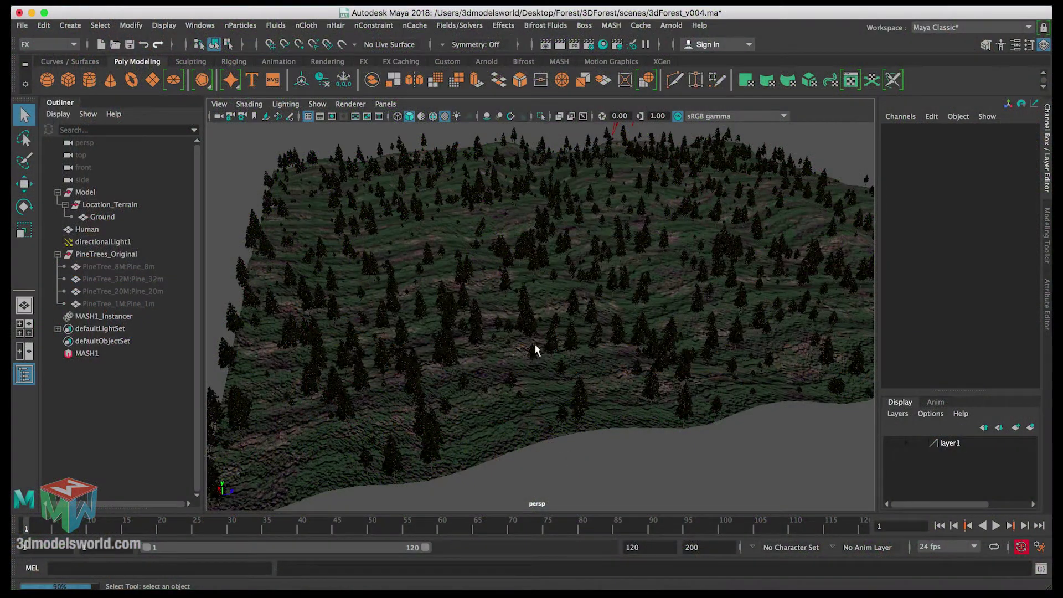
Step: Tumble the view around the pine-covered hills of 3dForest_v004.ma, then open the Create menu
{"action": "left_click_drag", "start_coordinate": [505, 339], "coordinate": [507, 281], "text": "alt"}
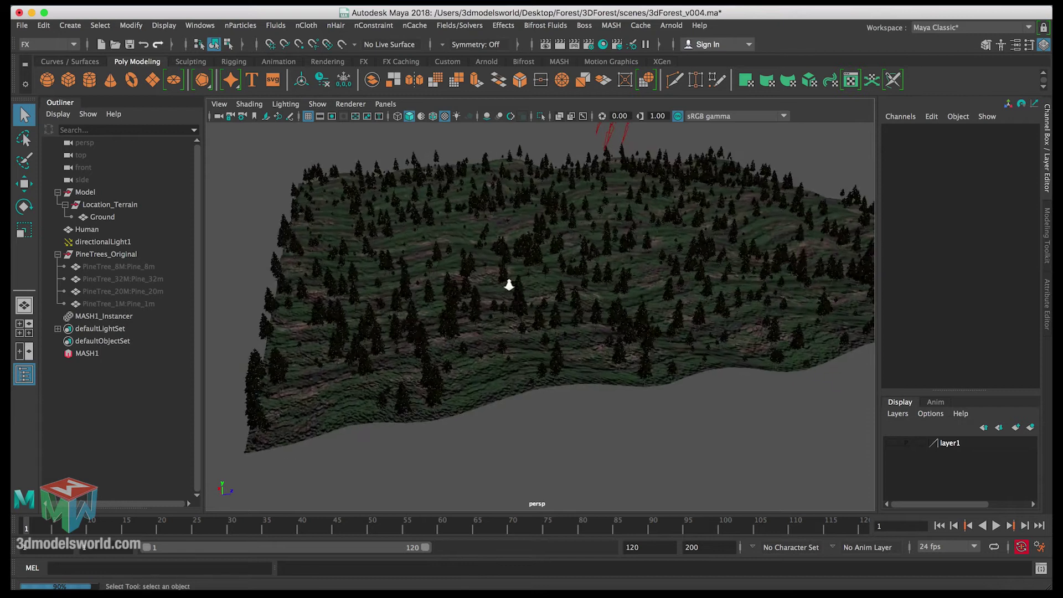
{"action": "scroll", "coordinate": [523, 316], "scroll_direction": "up", "scroll_amount": 5}
{"action": "left_click_drag", "start_coordinate": [523, 324], "coordinate": [354, 282], "text": "alt"}
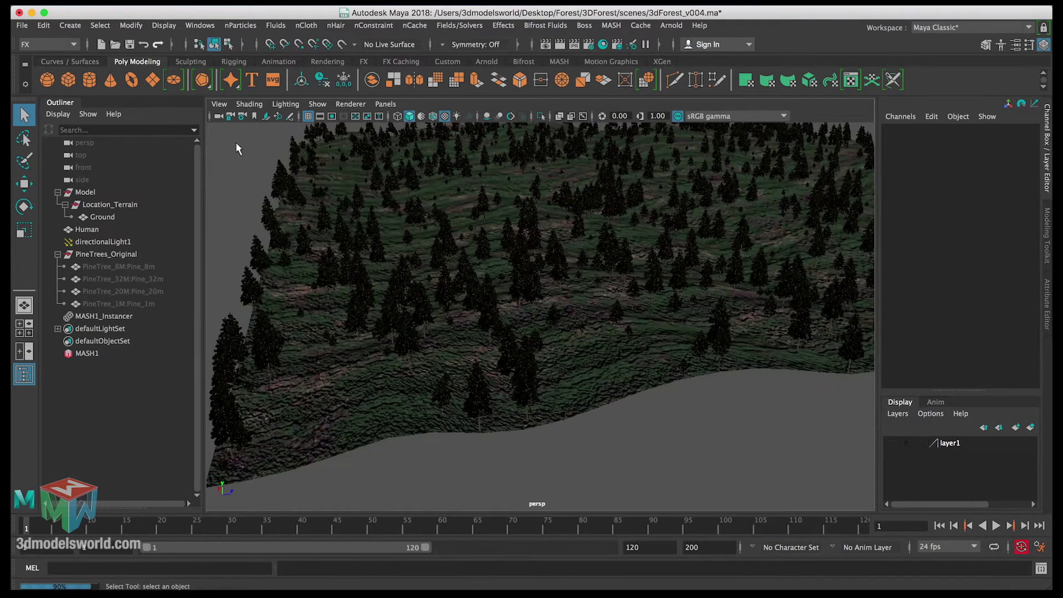
{"action": "left_click", "coordinate": [70, 26]}
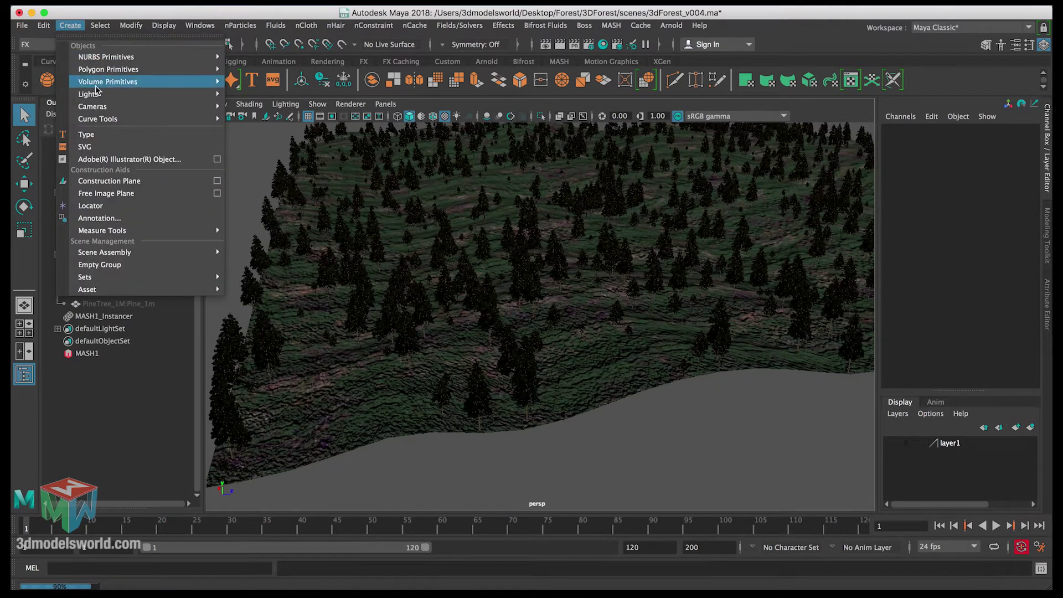
Step: Create a new camera, camera1, and look through it in the viewport
{"action": "mouse_move", "coordinate": [94, 106]}
{"action": "left_click", "coordinate": [244, 117]}
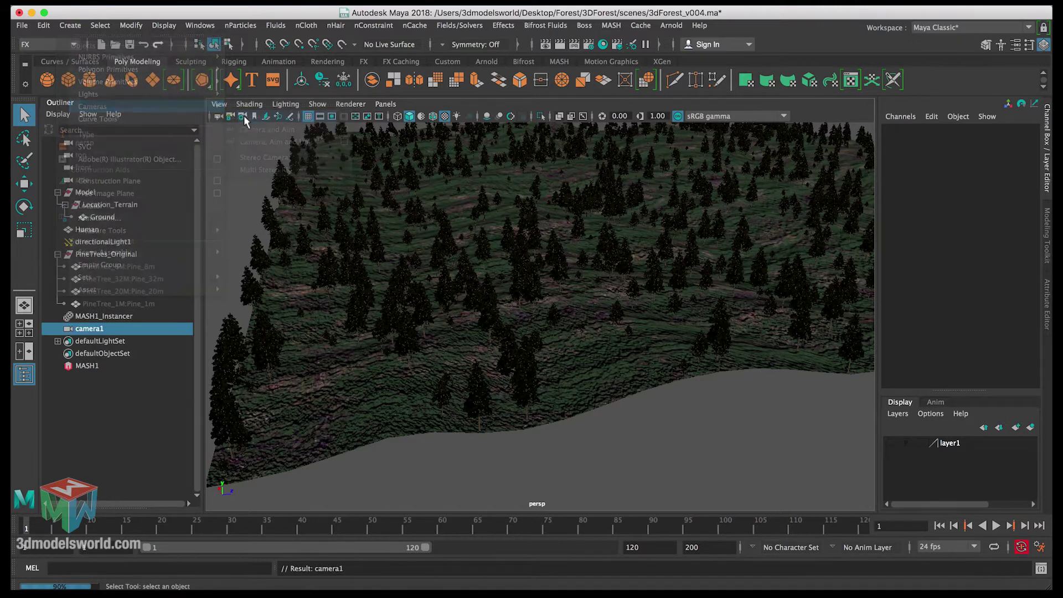
{"action": "scroll", "coordinate": [538, 279], "scroll_direction": "down", "scroll_amount": 3}
{"action": "key", "text": "w"}
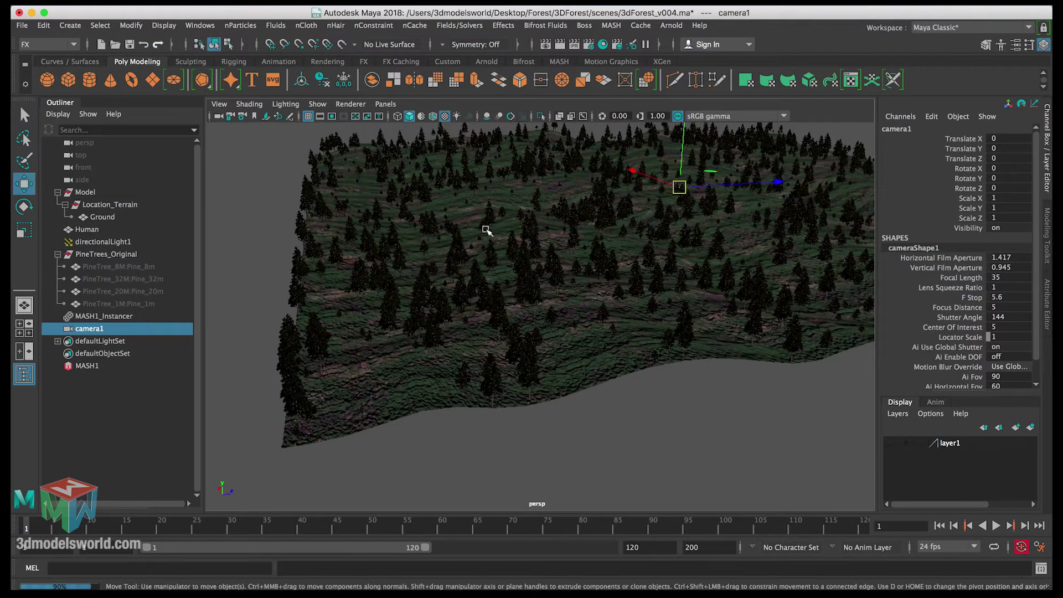
{"action": "left_click", "coordinate": [386, 104]}
{"action": "mouse_move", "coordinate": [410, 115]}
{"action": "left_click", "coordinate": [535, 117]}
Step: Raise camera1 to a high angled view of the forest, show the 960x540 resolution gate, then open Render Settings
{"action": "right_click_drag", "start_coordinate": [533, 221], "coordinate": [480, 195], "text": "alt"}
{"action": "left_click_drag", "start_coordinate": [500, 205], "coordinate": [498, 230], "text": "alt"}
{"action": "right_click_drag", "start_coordinate": [497, 228], "coordinate": [267, 128], "text": "alt"}
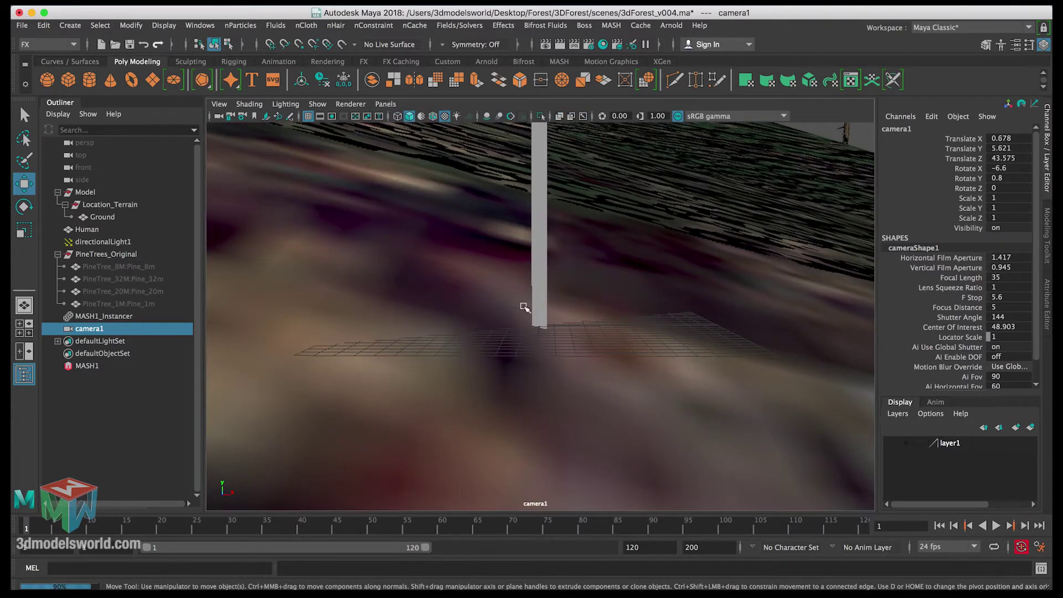
{"action": "left_click_drag", "start_coordinate": [539, 318], "coordinate": [510, 335], "text": "alt"}
{"action": "right_click_drag", "start_coordinate": [510, 335], "coordinate": [388, 177], "text": "alt"}
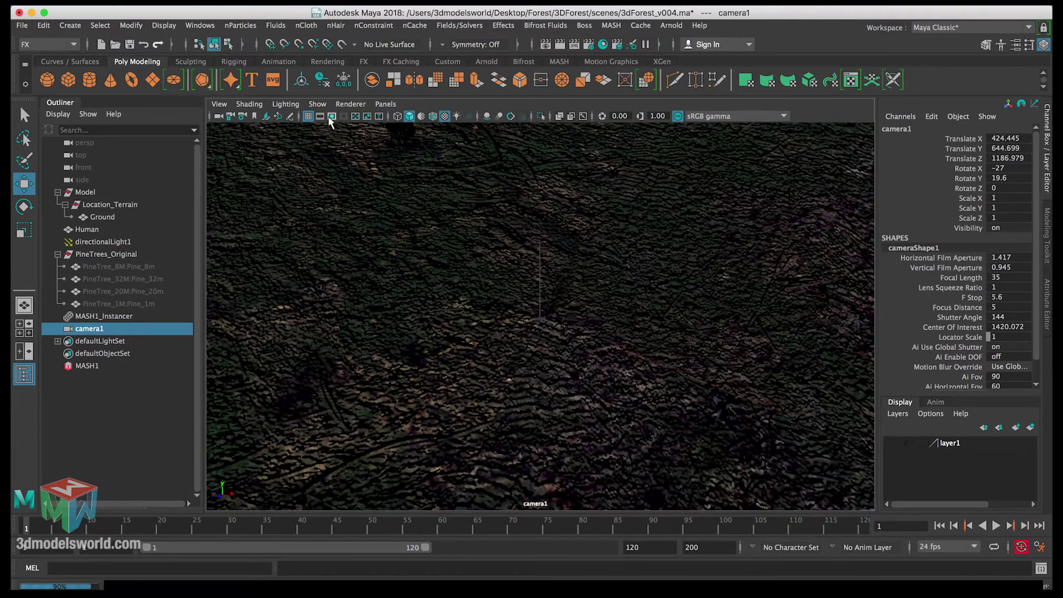
{"action": "left_click", "coordinate": [331, 117]}
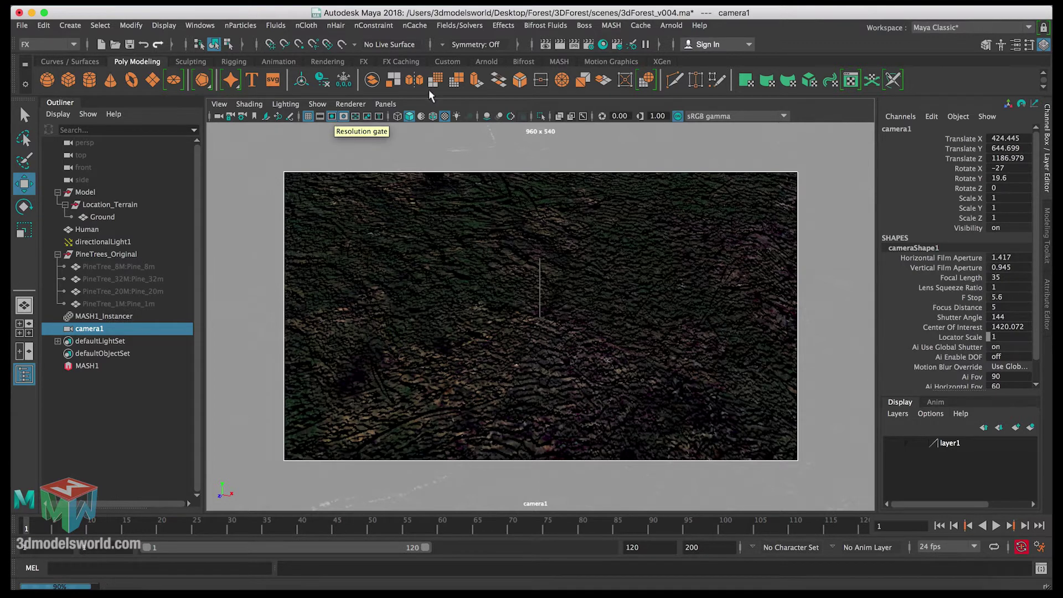
{"action": "left_click", "coordinate": [587, 47]}
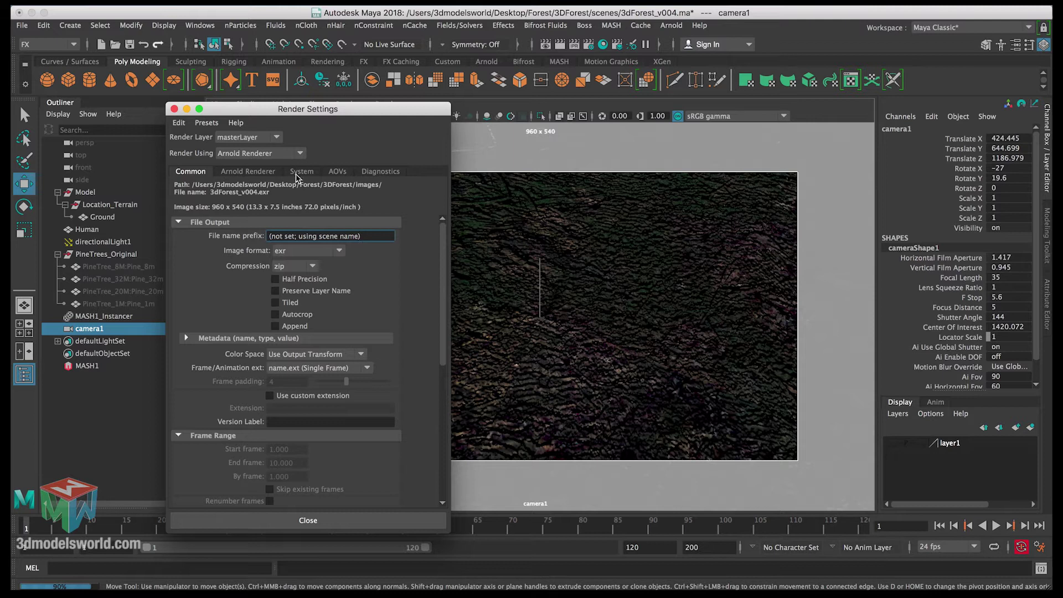
Step: Set Renderable Camera to camera1, keep the HD_540 preset, and close Render Settings
{"action": "left_click_drag", "start_coordinate": [446, 293], "coordinate": [437, 416]}
{"action": "left_click", "coordinate": [313, 299]}
{"action": "left_click", "coordinate": [305, 329]}
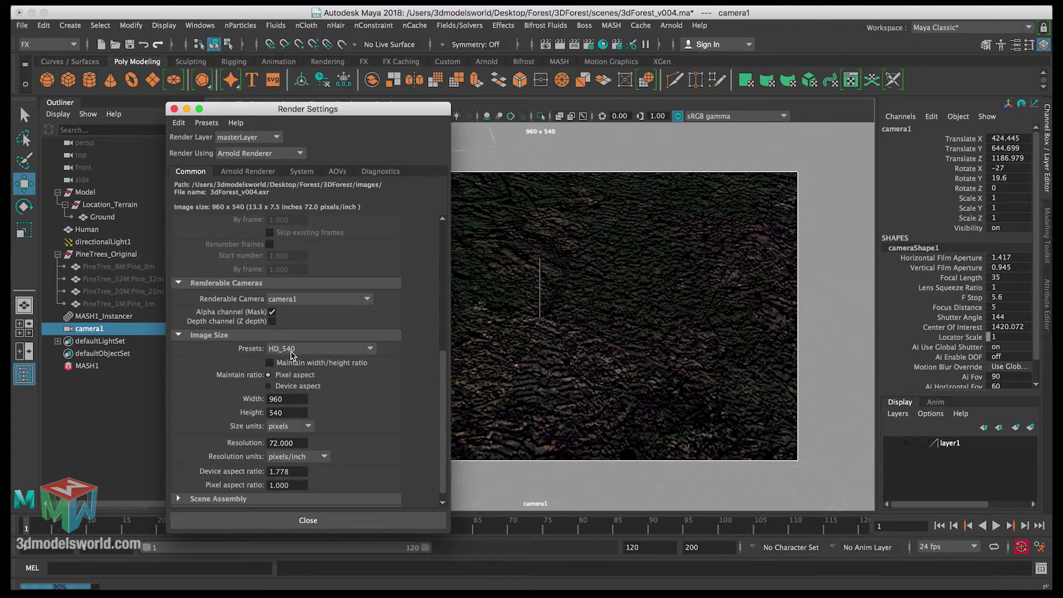
{"action": "left_click", "coordinate": [331, 353]}
{"action": "left_click", "coordinate": [333, 354]}
{"action": "left_click", "coordinate": [308, 521]}
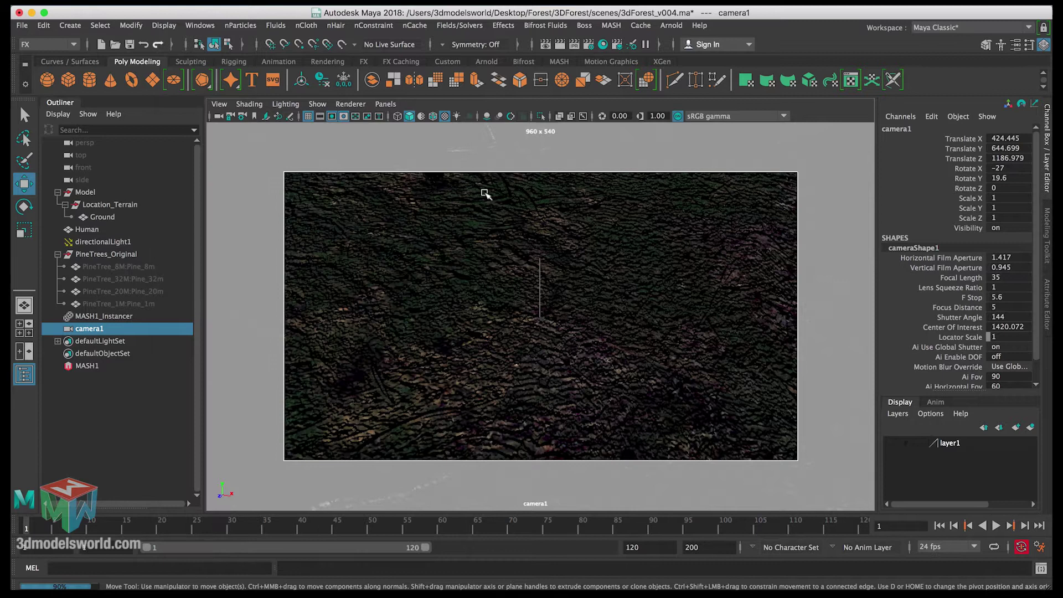
Step: Dolly camera1 low and far back to show the hills' horizon, then open cameraShape1's attributes
{"action": "right_click_drag", "start_coordinate": [705, 234], "coordinate": [560, 228], "text": "alt"}
{"action": "left_click_drag", "start_coordinate": [561, 259], "coordinate": [577, 226], "text": "alt"}
{"action": "right_click_drag", "start_coordinate": [568, 242], "coordinate": [517, 342], "text": "alt"}
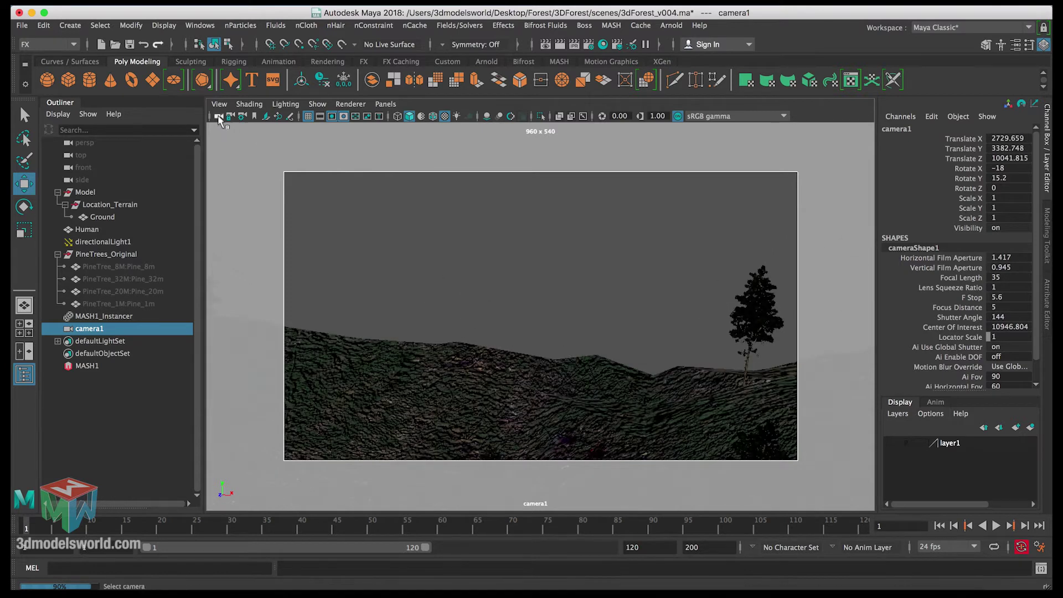
{"action": "key", "text": "ctrl+a"}
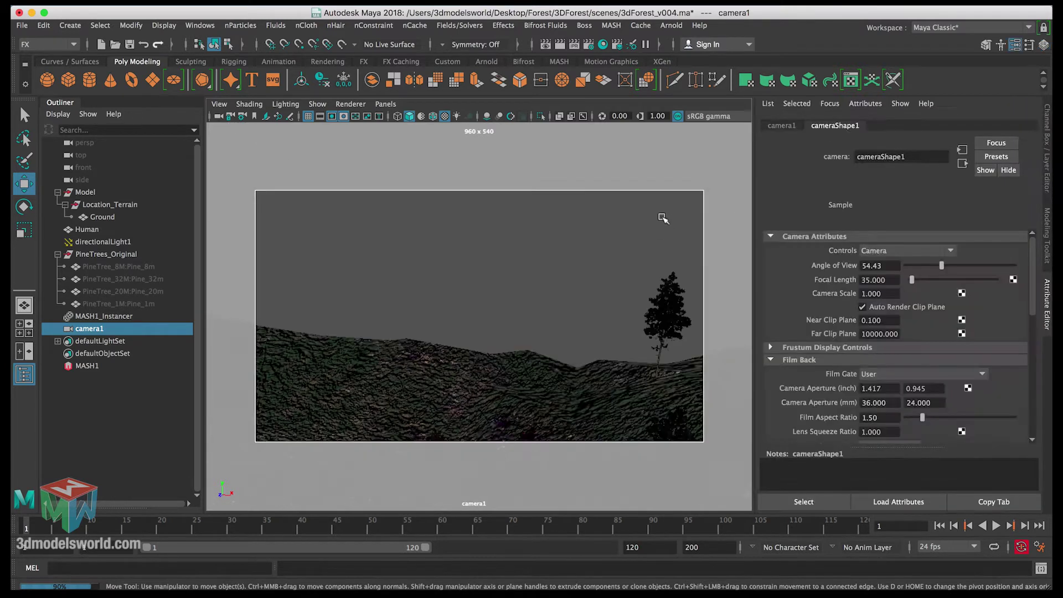
Step: Set camera1's Near Clip Plane to 1 and Far Clip Plane to 10000000
{"action": "left_click", "coordinate": [886, 321]}
{"action": "left_click", "coordinate": [880, 321]}
{"action": "double_click", "coordinate": [885, 321]}
{"action": "type", "text": "1"}
{"action": "left_click", "coordinate": [878, 334]}
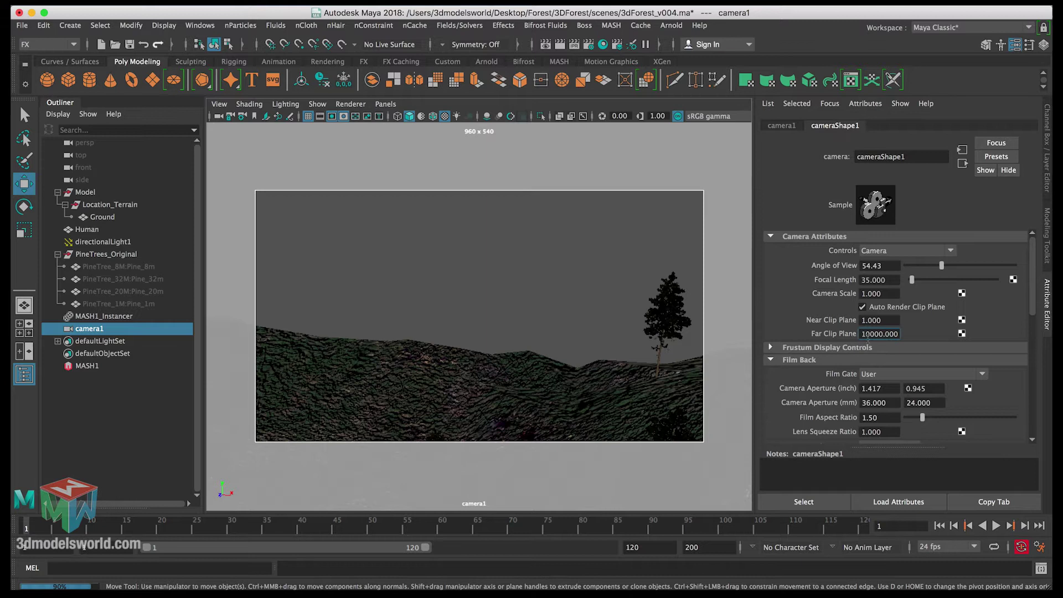
{"action": "key", "text": "Return"}
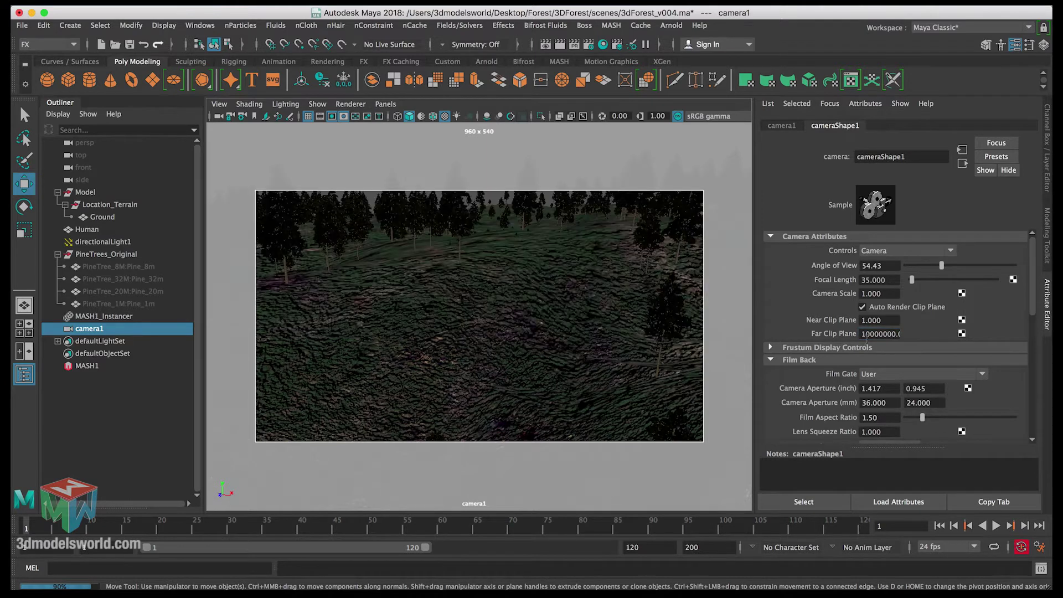
Step: Reframe camera1 into a closer, downward view across the forested slope
{"action": "left_click_drag", "start_coordinate": [583, 275], "coordinate": [557, 321], "text": "alt"}
{"action": "mouse_move", "coordinate": [558, 321]}
{"action": "middle_mouse_down", "text": "alt"}
{"action": "mouse_move", "coordinate": [530, 313]}
{"action": "mouse_move", "coordinate": [539, 312]}
{"action": "middle_mouse_up", "text": "alt"}
{"action": "right_click_drag", "start_coordinate": [539, 312], "coordinate": [440, 304], "text": "alt"}
{"action": "left_click_drag", "start_coordinate": [440, 304], "coordinate": [362, 368], "text": "alt"}
{"action": "middle_click_drag", "start_coordinate": [362, 368], "coordinate": [426, 396], "text": "alt"}
{"action": "left_click_drag", "start_coordinate": [403, 384], "coordinate": [513, 282], "text": "alt"}
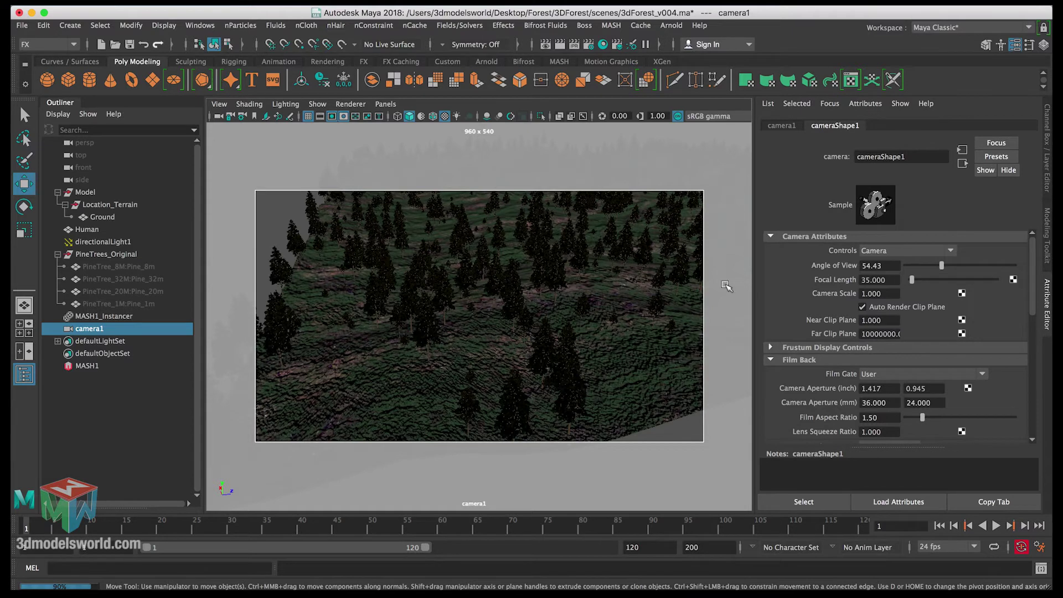
Step: Set camera1's Focal Length to 50 in the Channel Box
{"action": "key", "text": "ctrl+a"}
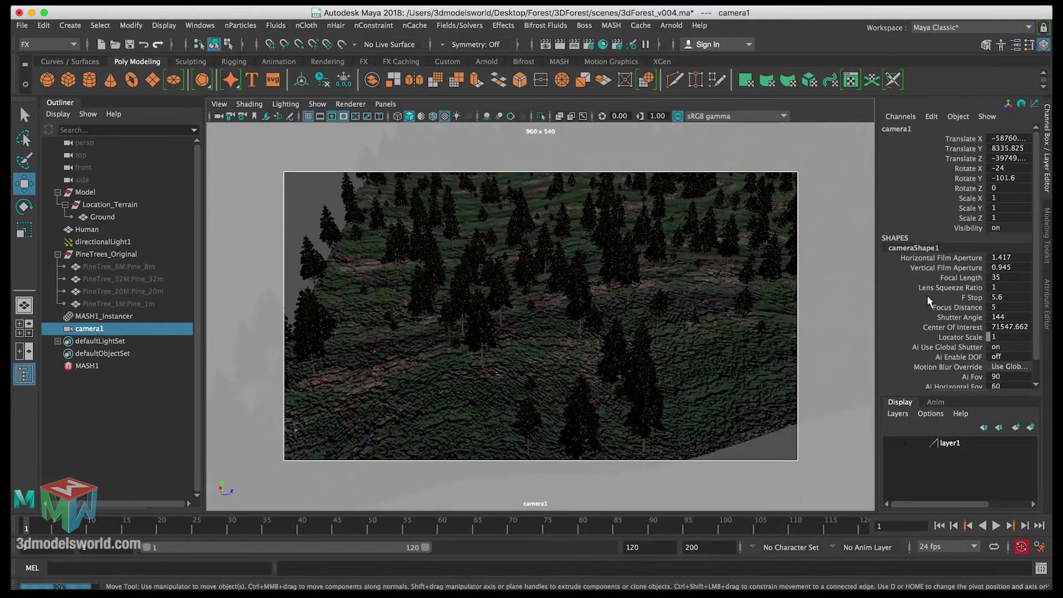
{"action": "left_click", "coordinate": [1004, 278]}
{"action": "left_click", "coordinate": [1013, 279]}
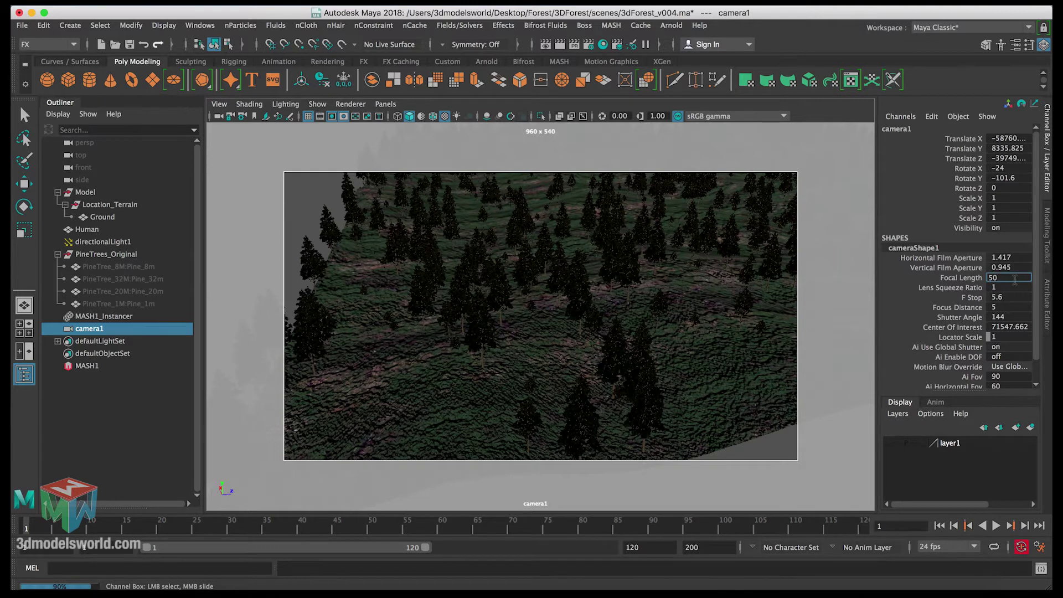
{"action": "key", "text": "Return"}
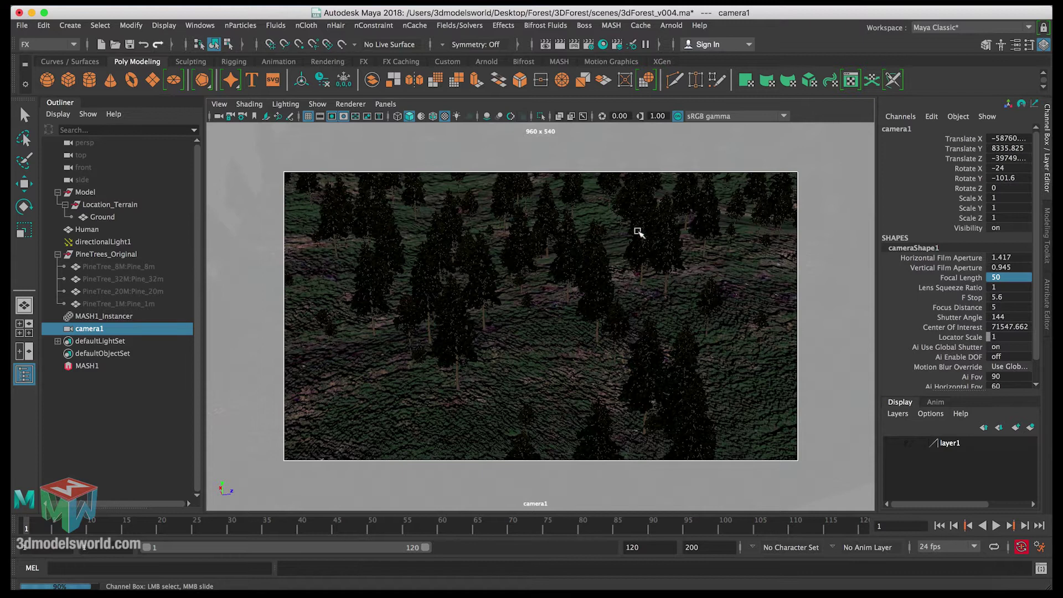
Step: Move camera1 down among the pine trees, close above the forest floor
{"action": "right_click_drag", "start_coordinate": [439, 306], "coordinate": [467, 306], "text": "alt"}
{"action": "left_click_drag", "start_coordinate": [467, 306], "coordinate": [481, 293], "text": "alt"}
{"action": "middle_click_drag", "start_coordinate": [485, 288], "coordinate": [481, 291], "text": "alt"}
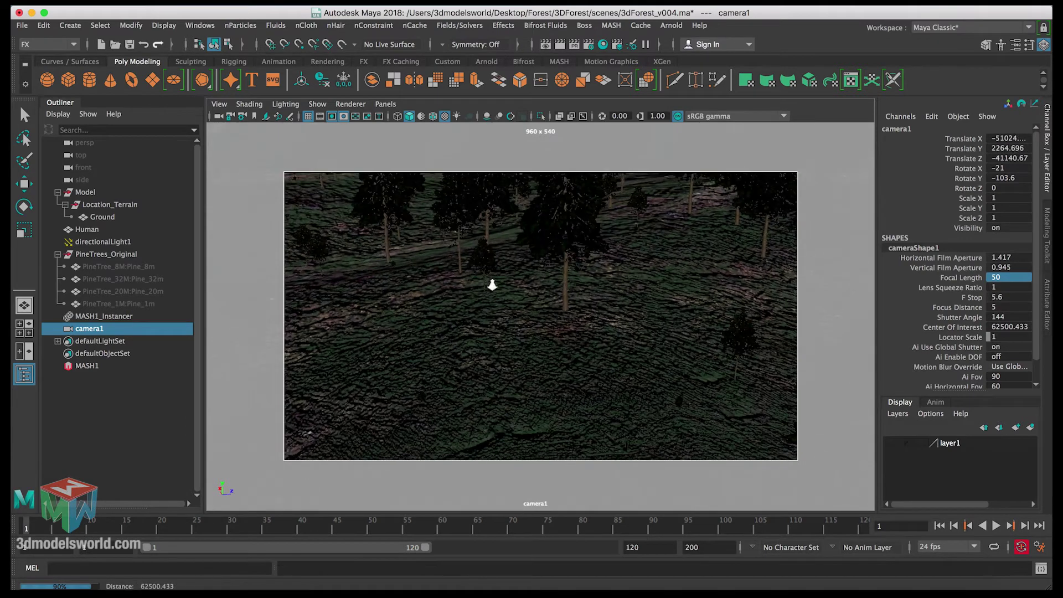
{"action": "right_click_drag", "start_coordinate": [491, 283], "coordinate": [516, 264], "text": "alt"}
{"action": "middle_click_drag", "start_coordinate": [516, 264], "coordinate": [506, 273], "text": "alt"}
{"action": "left_click_drag", "start_coordinate": [507, 273], "coordinate": [517, 274], "text": "alt"}
{"action": "middle_click_drag", "start_coordinate": [506, 275], "coordinate": [491, 298], "text": "alt"}
{"action": "right_click_drag", "start_coordinate": [491, 299], "coordinate": [452, 270], "text": "alt"}
{"action": "middle_click_drag", "start_coordinate": [449, 270], "coordinate": [457, 254], "text": "alt"}
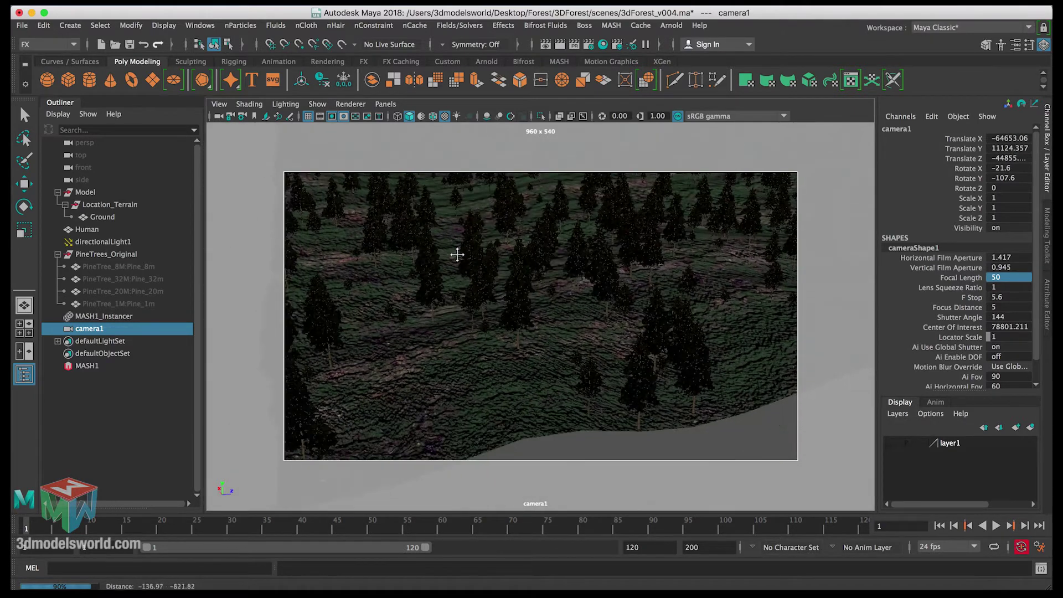
{"action": "right_click_drag", "start_coordinate": [456, 268], "coordinate": [513, 288], "text": "alt"}
{"action": "middle_click_drag", "start_coordinate": [514, 288], "coordinate": [534, 294], "text": "alt"}
{"action": "left_click_drag", "start_coordinate": [534, 294], "coordinate": [534, 294], "text": "alt"}
{"action": "middle_click_drag", "start_coordinate": [567, 287], "coordinate": [536, 278], "text": "alt"}
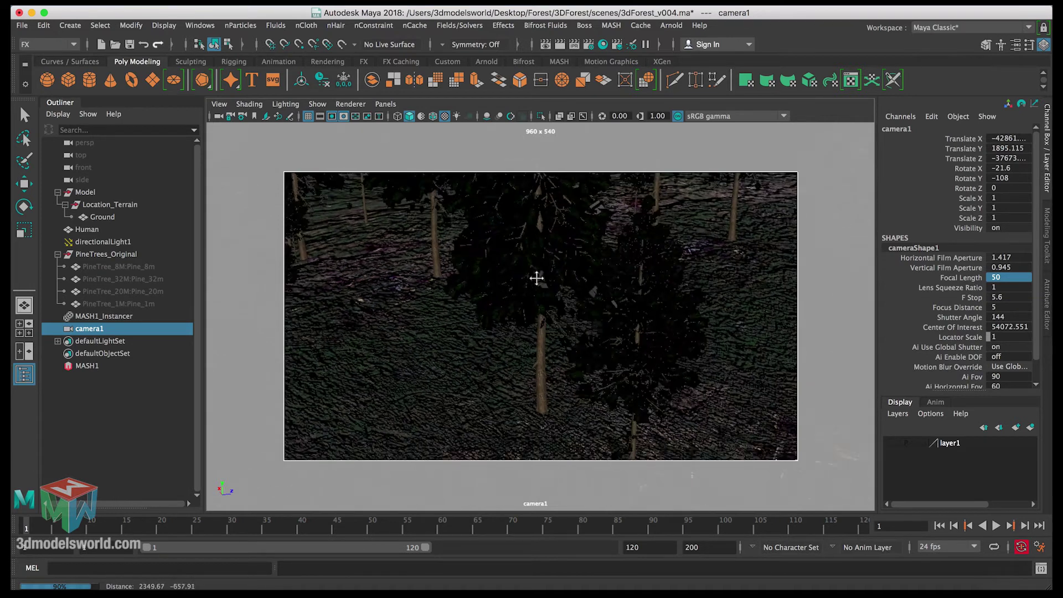
{"action": "right_click_drag", "start_coordinate": [534, 275], "coordinate": [533, 277], "text": "alt"}
Step: Set a keyframe on camera1 at frame 1 and select all its transform channels
{"action": "key", "text": "w"}
{"action": "key", "text": "s"}
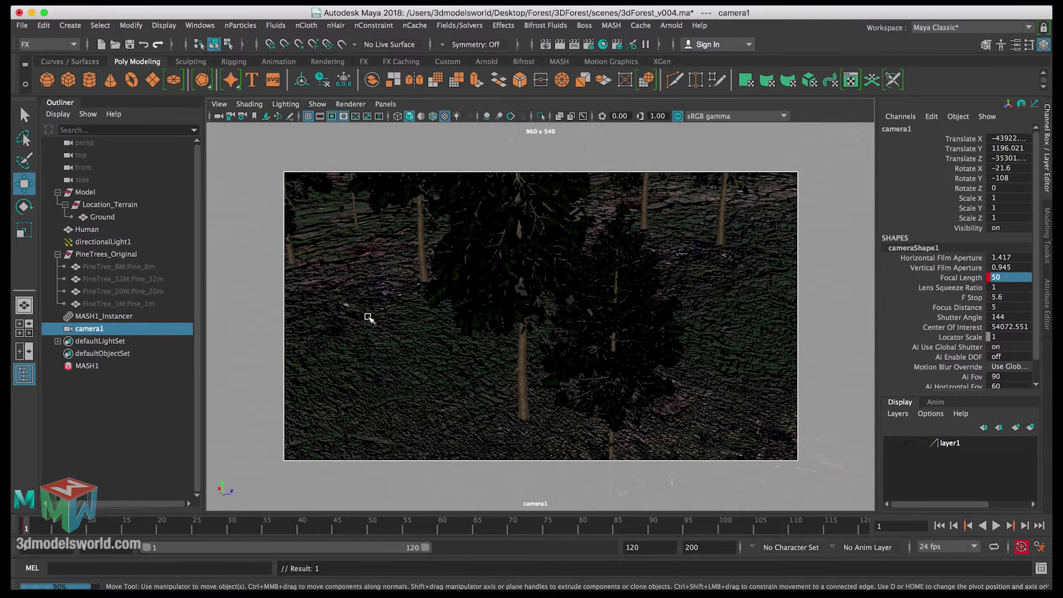
{"action": "left_click_drag", "start_coordinate": [973, 141], "coordinate": [972, 230]}
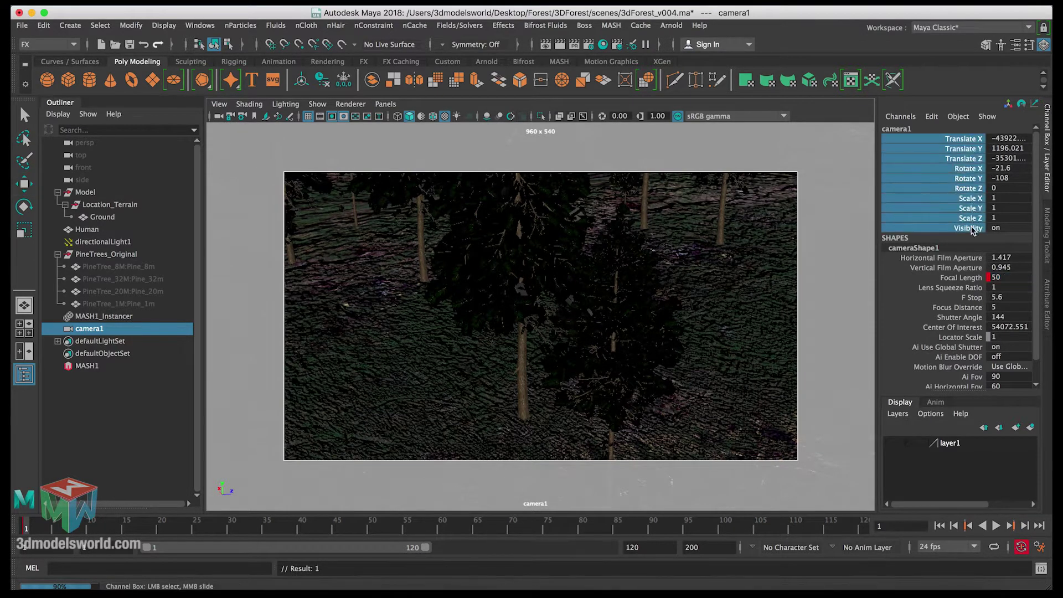
Step: Key camera1's selected transform channels and set the animation end time to 300
{"action": "right_click", "coordinate": [973, 230]}
{"action": "left_click", "coordinate": [962, 230]}
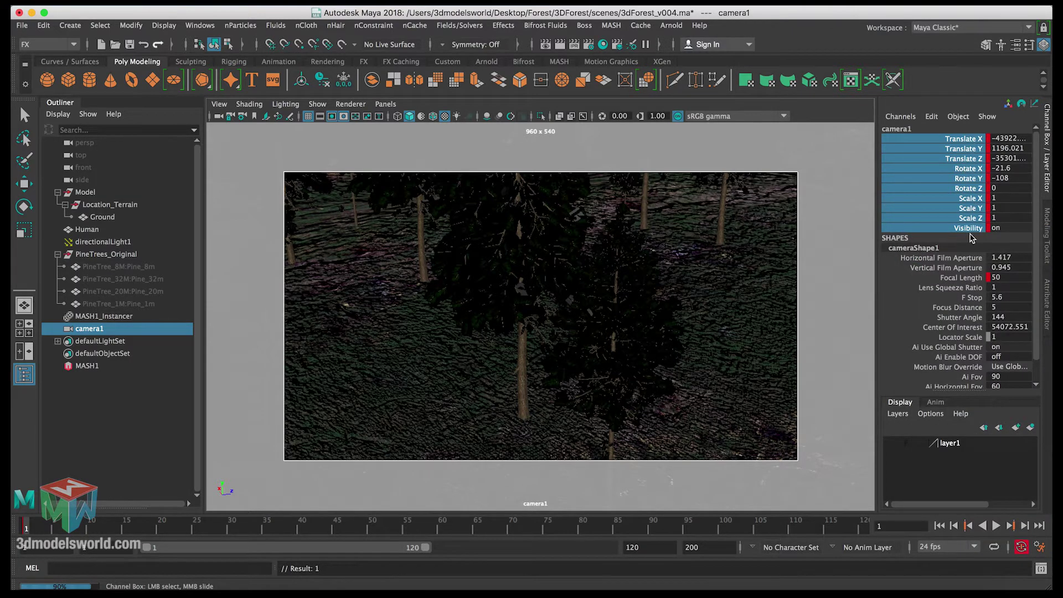
{"action": "double_click", "coordinate": [702, 547]}
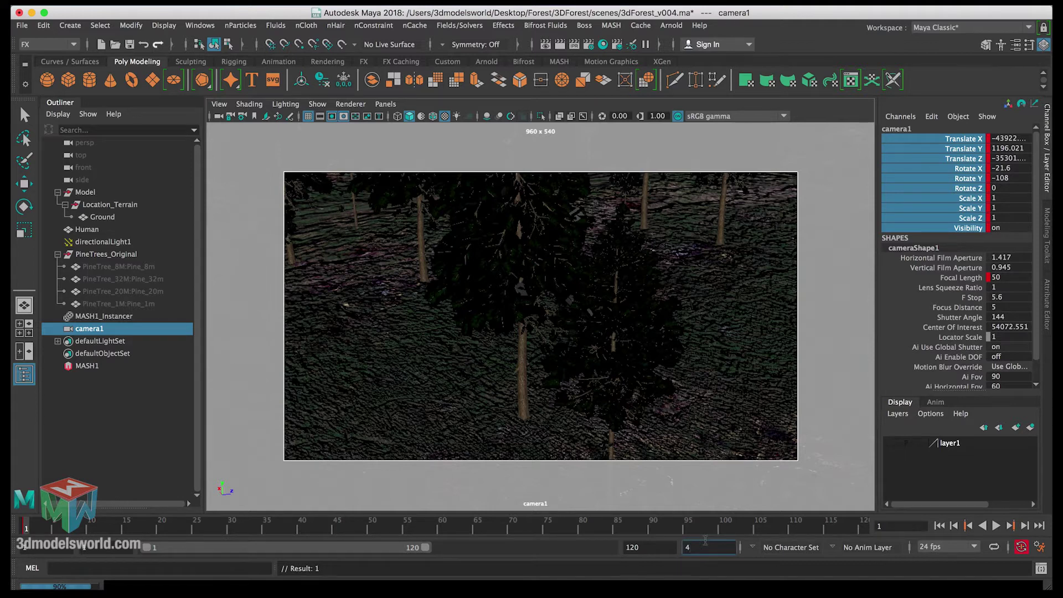
{"action": "type", "text": "300"}
{"action": "key", "text": "Return"}
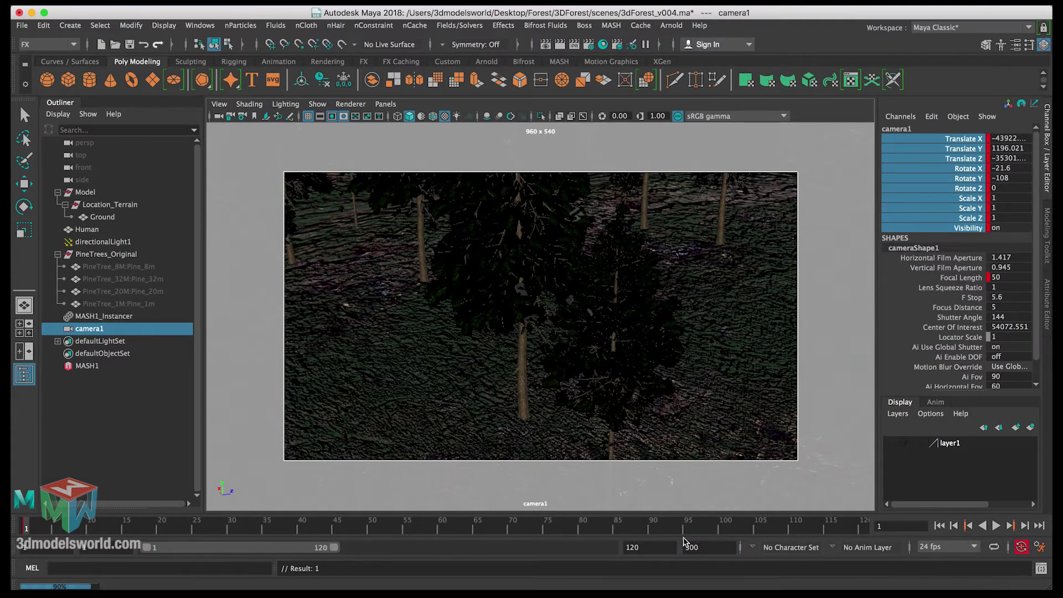
Step: Widen the playback range to 300 frames and go to frame 300
{"action": "left_click_drag", "start_coordinate": [337, 549], "coordinate": [609, 548]}
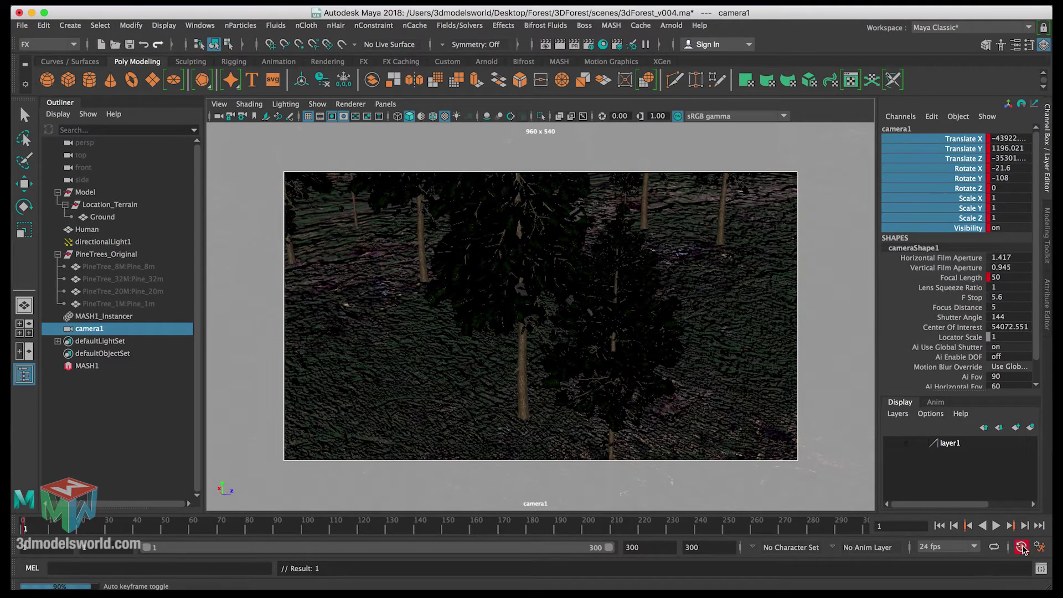
{"action": "left_click", "coordinate": [861, 529]}
{"action": "left_click", "coordinate": [996, 526]}
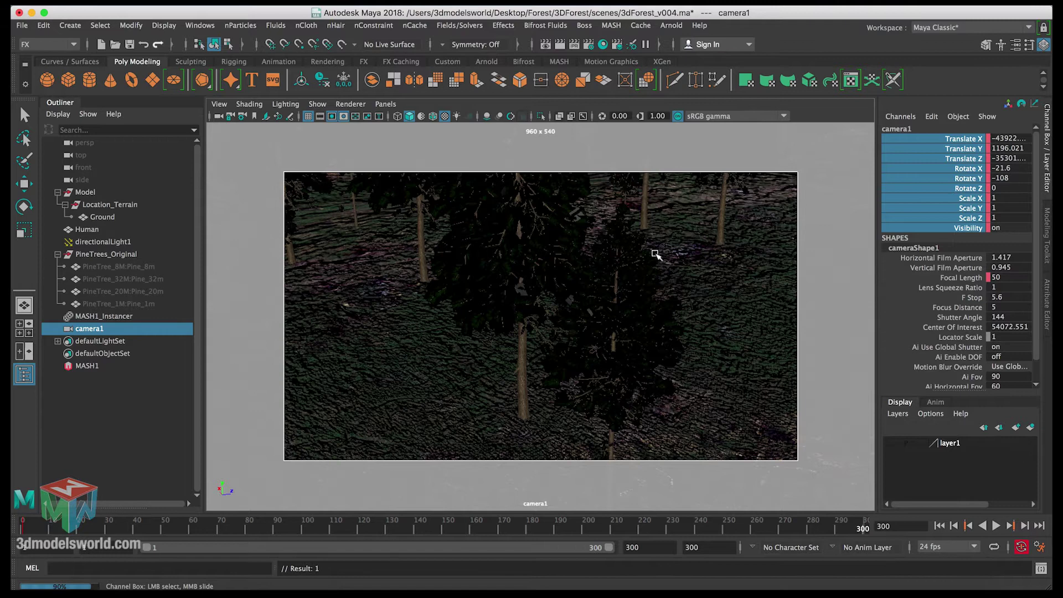
Step: Pull camera1 back from the trees and pan it toward the forested hills
{"action": "right_click_drag", "start_coordinate": [649, 267], "coordinate": [636, 253], "text": "alt"}
{"action": "middle_click_drag", "start_coordinate": [649, 234], "coordinate": [630, 260], "text": "alt"}
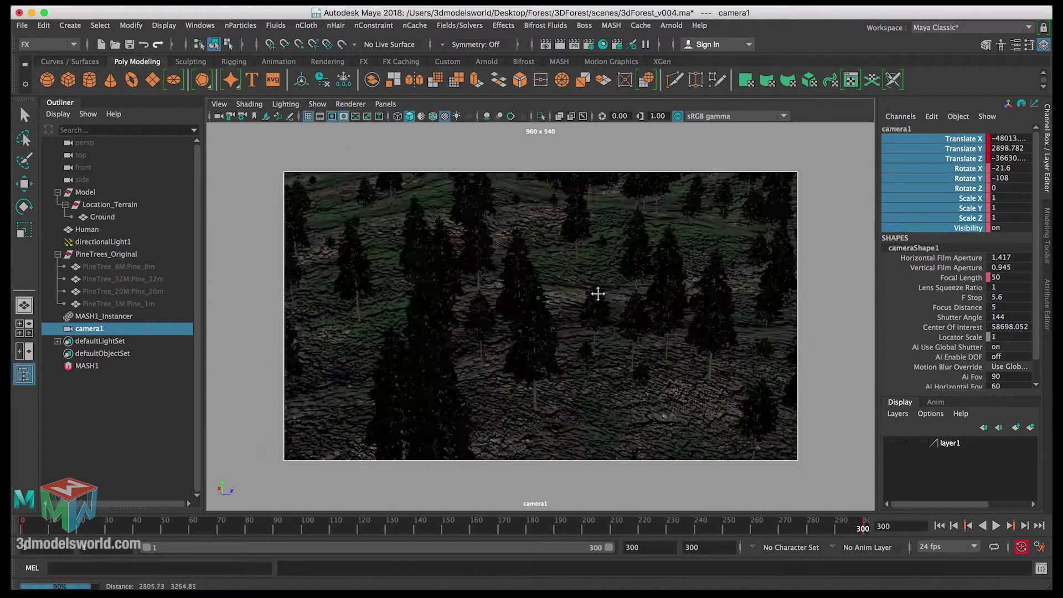
{"action": "left_click_drag", "start_coordinate": [605, 273], "coordinate": [609, 278], "text": "alt"}
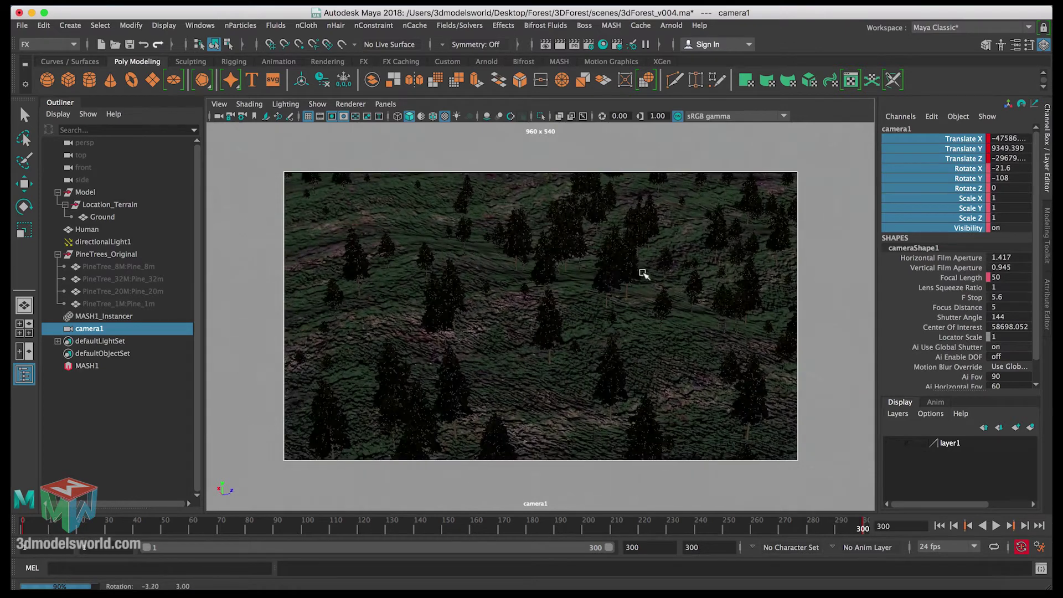
{"action": "middle_click_drag", "start_coordinate": [643, 274], "coordinate": [558, 267], "text": "alt"}
{"action": "right_click_drag", "start_coordinate": [626, 248], "coordinate": [661, 243], "text": "alt"}
{"action": "middle_click_drag", "start_coordinate": [647, 241], "coordinate": [518, 290], "text": "alt"}
{"action": "left_click_drag", "start_coordinate": [600, 245], "coordinate": [617, 230], "text": "alt"}
{"action": "middle_click_drag", "start_coordinate": [617, 230], "coordinate": [550, 290], "text": "alt"}
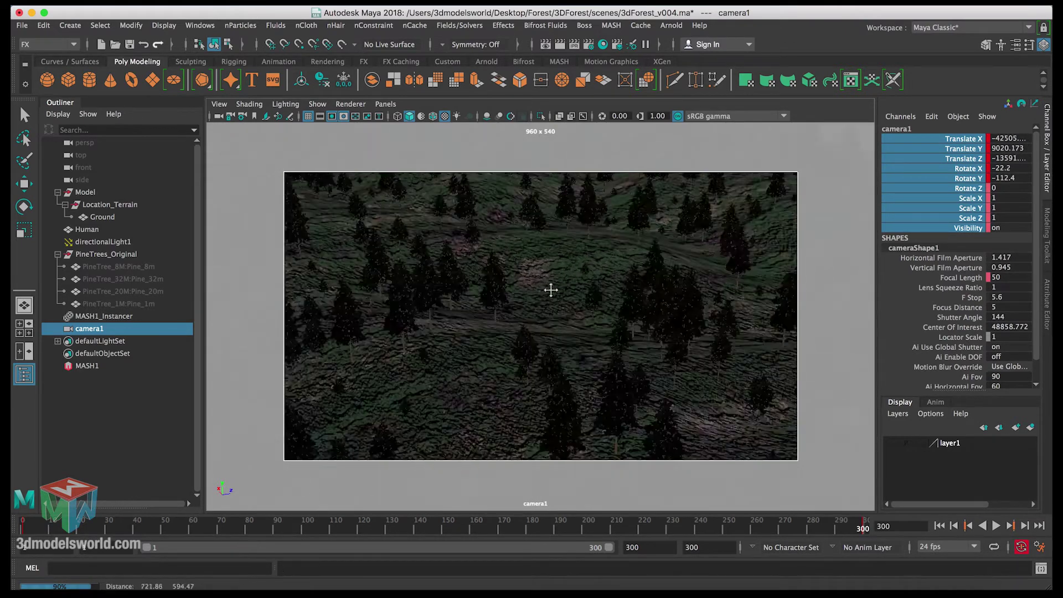
{"action": "middle_click_drag", "start_coordinate": [510, 352], "coordinate": [508, 356], "text": "alt"}
{"action": "left_click_drag", "start_coordinate": [554, 263], "coordinate": [546, 264], "text": "alt"}
Step: Frame an overhead hilltop view for frame 300, then play the flythrough from frame 1
{"action": "right_click_drag", "start_coordinate": [560, 299], "coordinate": [626, 312], "text": "alt"}
{"action": "middle_click_drag", "start_coordinate": [550, 328], "coordinate": [426, 445], "text": "alt"}
{"action": "right_click_drag", "start_coordinate": [550, 307], "coordinate": [595, 299], "text": "alt"}
{"action": "scroll", "coordinate": [590, 305], "scroll_direction": "up", "scroll_amount": 3}
{"action": "middle_click_drag", "start_coordinate": [475, 448], "coordinate": [535, 320], "text": "alt"}
{"action": "middle_click_drag", "start_coordinate": [646, 337], "coordinate": [652, 321], "text": "alt"}
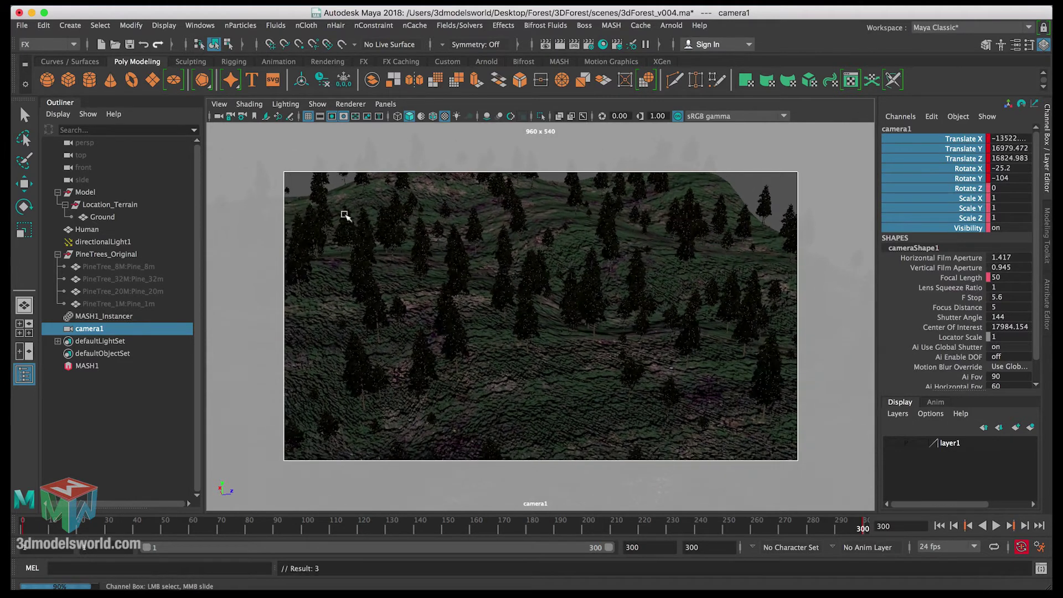
{"action": "scroll", "coordinate": [718, 254], "scroll_direction": "up", "scroll_amount": 3}
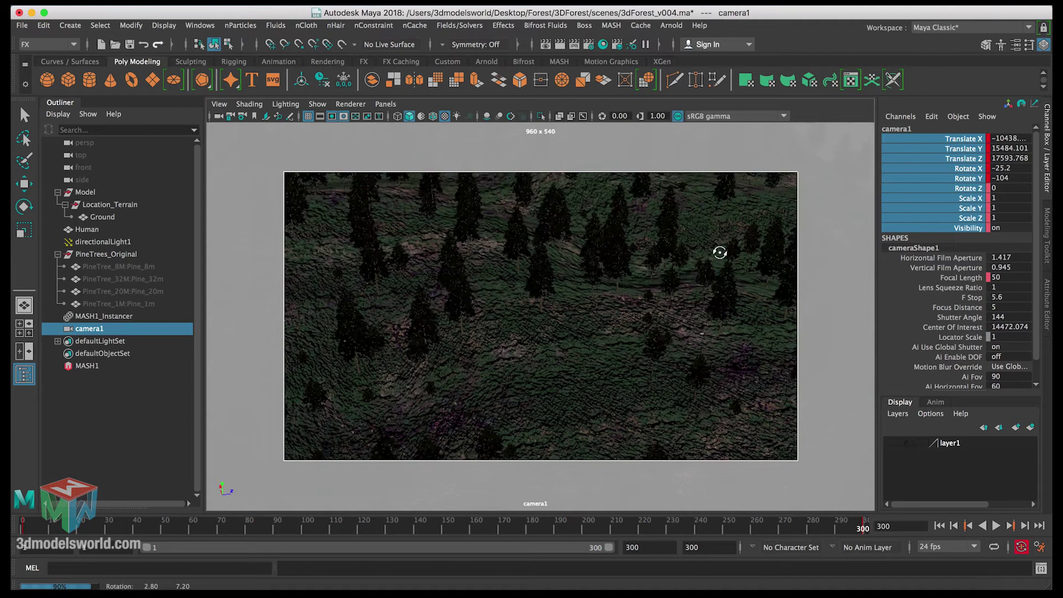
{"action": "left_click_drag", "start_coordinate": [722, 252], "coordinate": [721, 253], "text": "alt"}
{"action": "middle_click_drag", "start_coordinate": [717, 251], "coordinate": [702, 296], "text": "alt"}
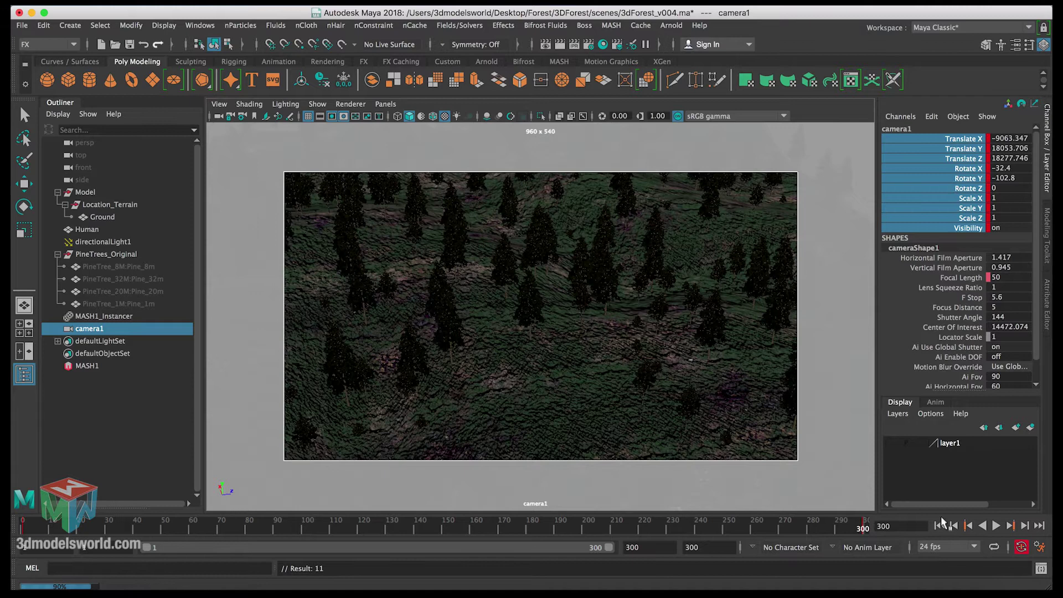
{"action": "left_click", "coordinate": [939, 525]}
{"action": "left_click", "coordinate": [995, 525]}
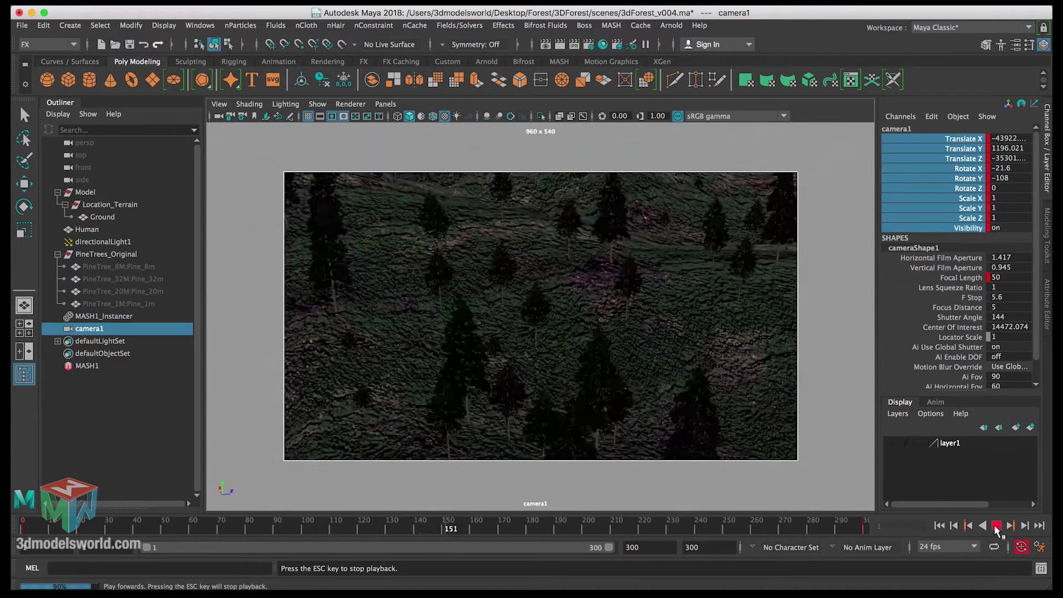
Step: Stop the playback, look at the Time Slider options without changing them, rewind to frame 1, and open the Windows menu
{"action": "left_click", "coordinate": [996, 525]}
{"action": "right_click", "coordinate": [589, 524]}
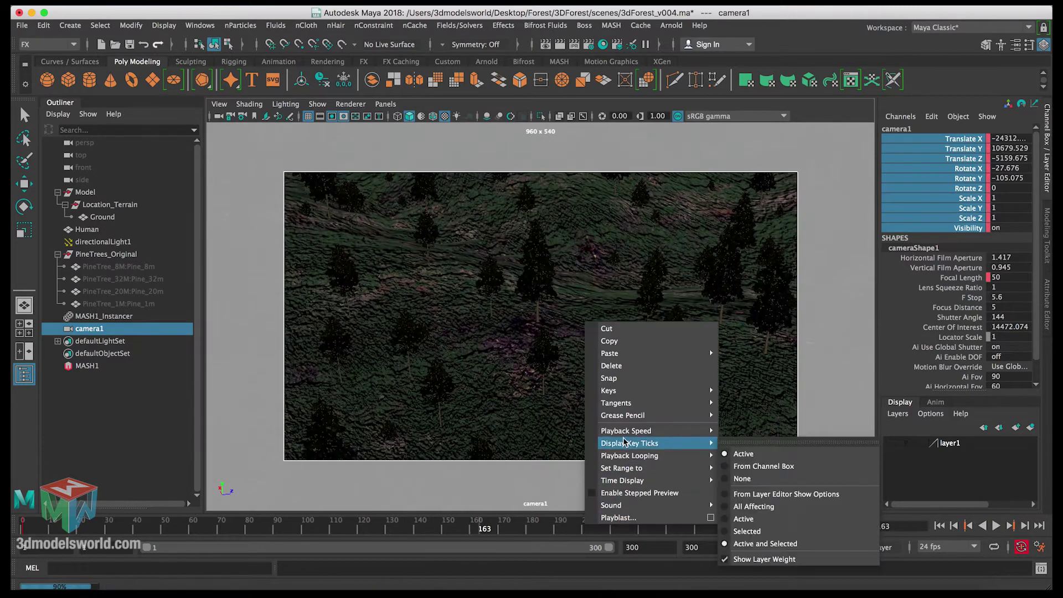
{"action": "mouse_move", "coordinate": [665, 430]}
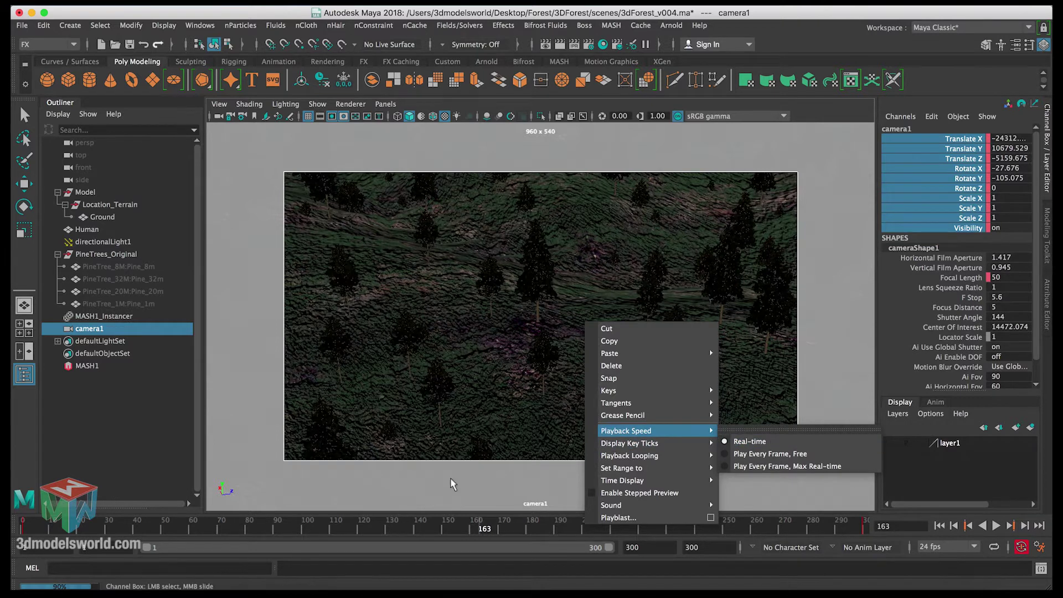
{"action": "left_click", "coordinate": [749, 441]}
{"action": "left_click", "coordinate": [940, 525]}
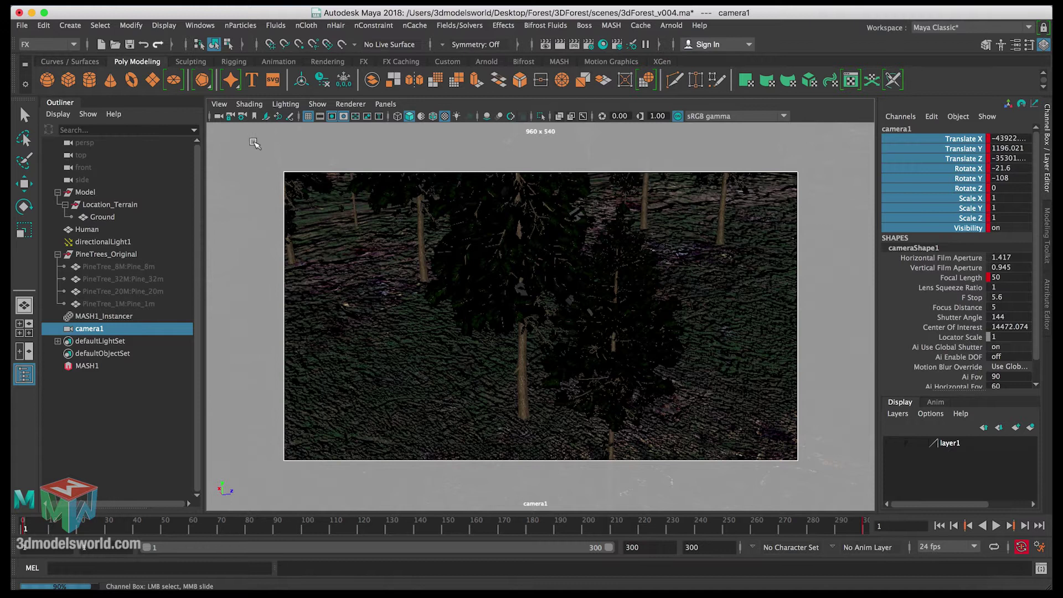
{"action": "left_click", "coordinate": [197, 26]}
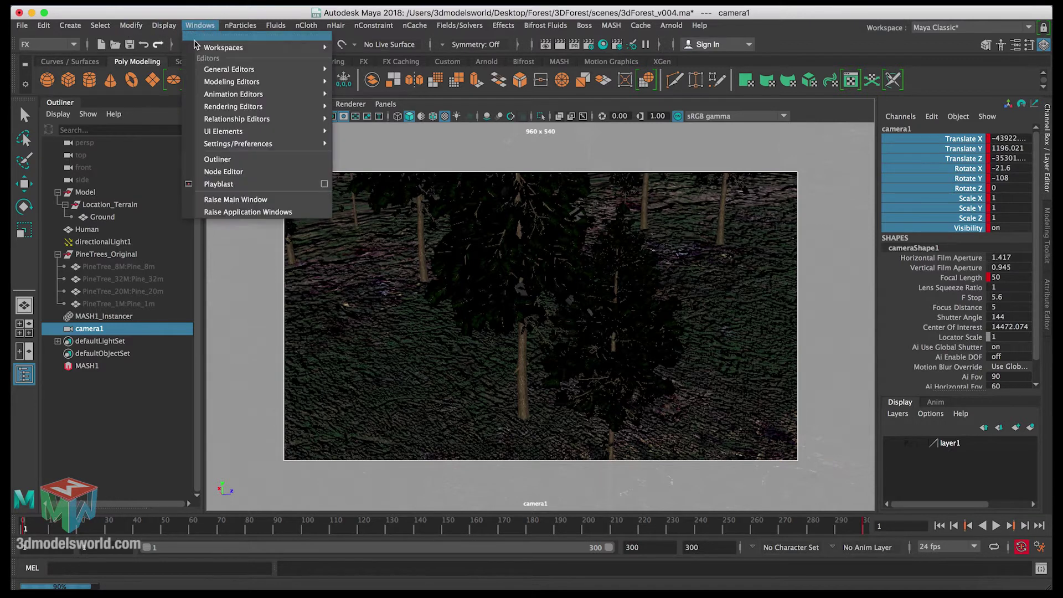
Step: In the Graph Editor, give camera1's three frame-300 keys linear tangents, then close it
{"action": "mouse_move", "coordinate": [207, 70]}
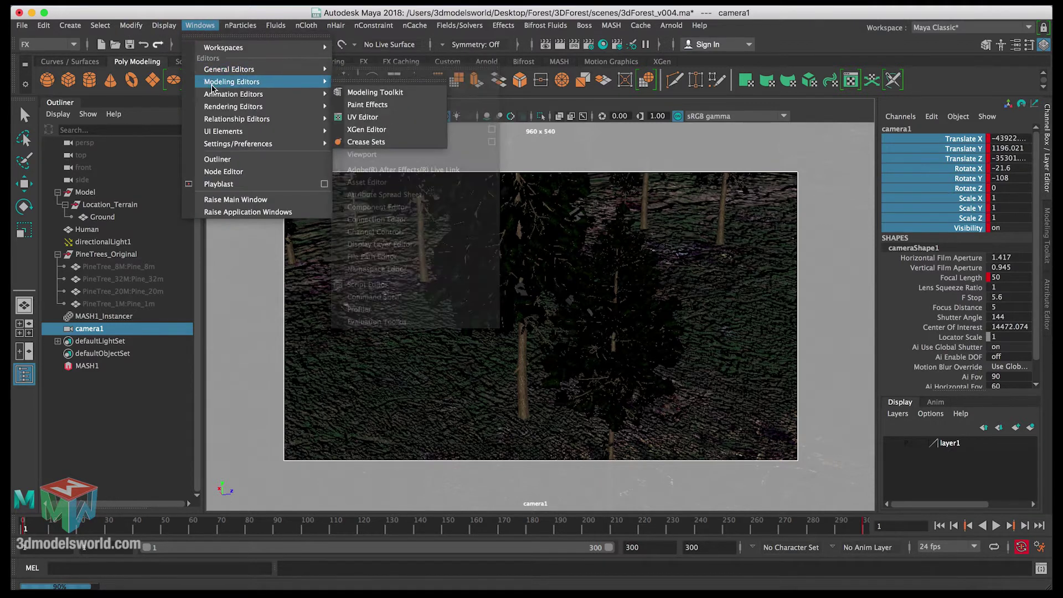
{"action": "left_click", "coordinate": [438, 190]}
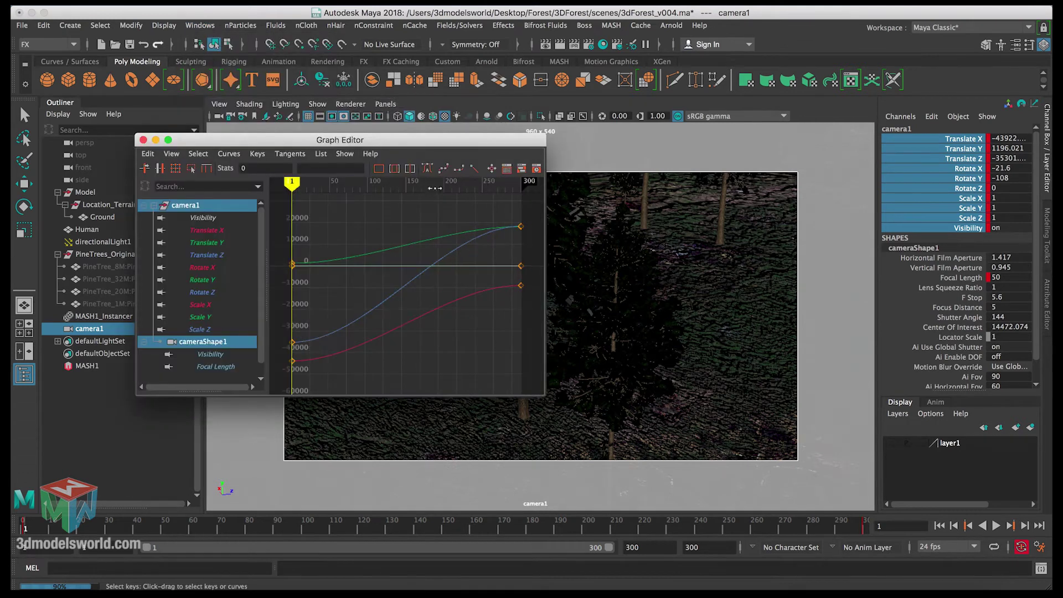
{"action": "scroll", "coordinate": [426, 263], "scroll_direction": "down", "scroll_amount": 3}
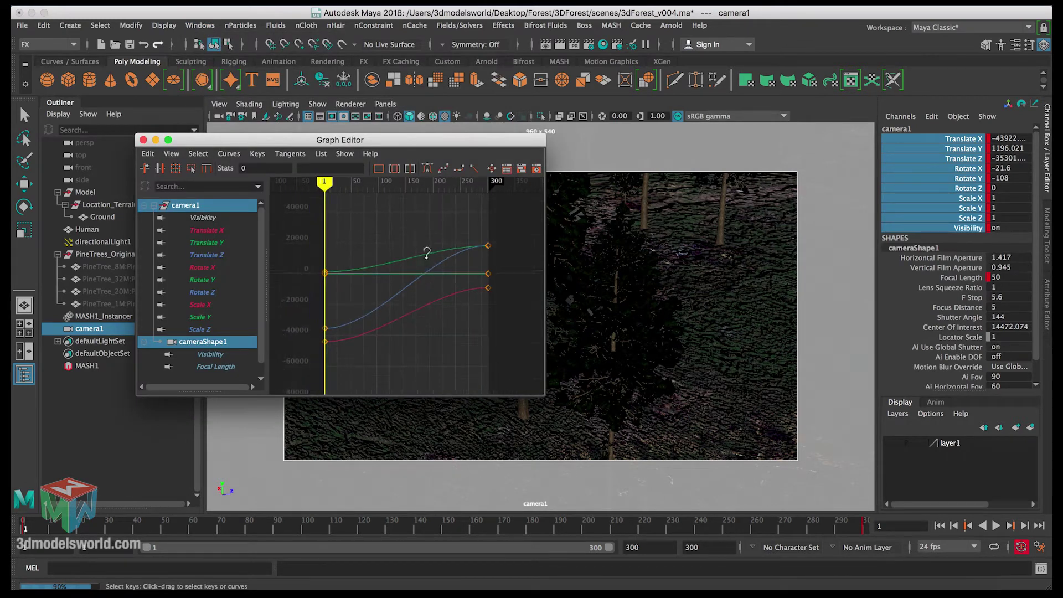
{"action": "right_click_drag", "start_coordinate": [430, 260], "coordinate": [406, 268], "text": "alt"}
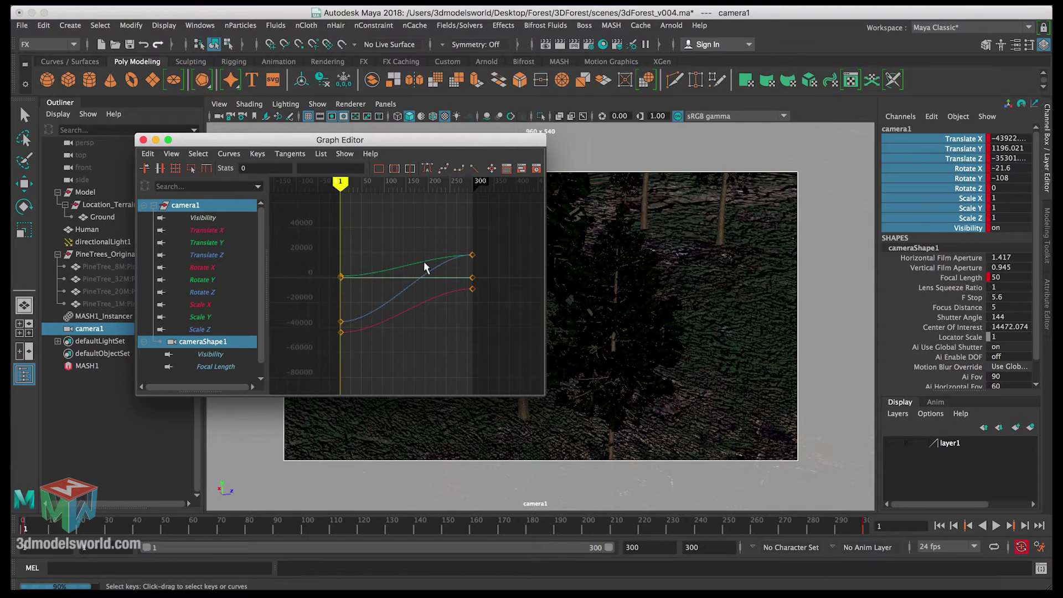
{"action": "left_click_drag", "start_coordinate": [506, 321], "coordinate": [507, 321]}
{"action": "right_click_drag", "start_coordinate": [451, 254], "coordinate": [458, 283], "text": "alt"}
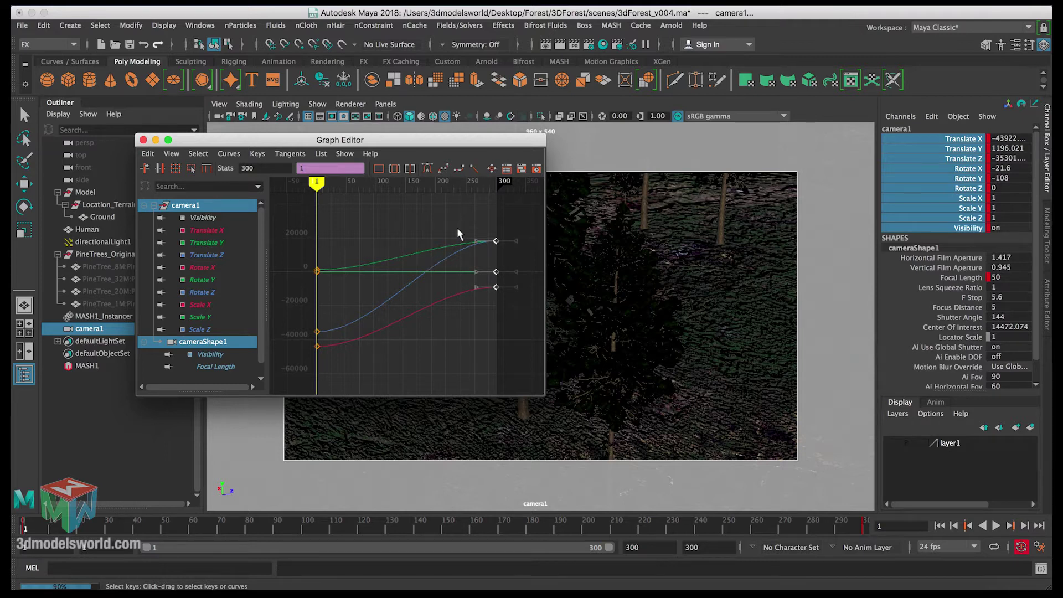
{"action": "left_click", "coordinate": [474, 172]}
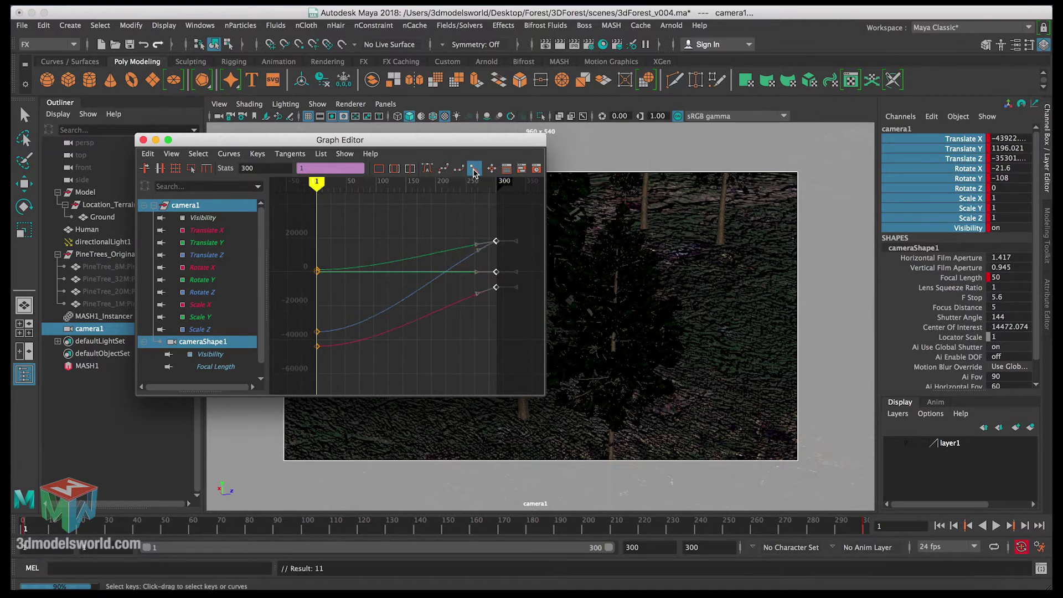
{"action": "left_click", "coordinate": [454, 221]}
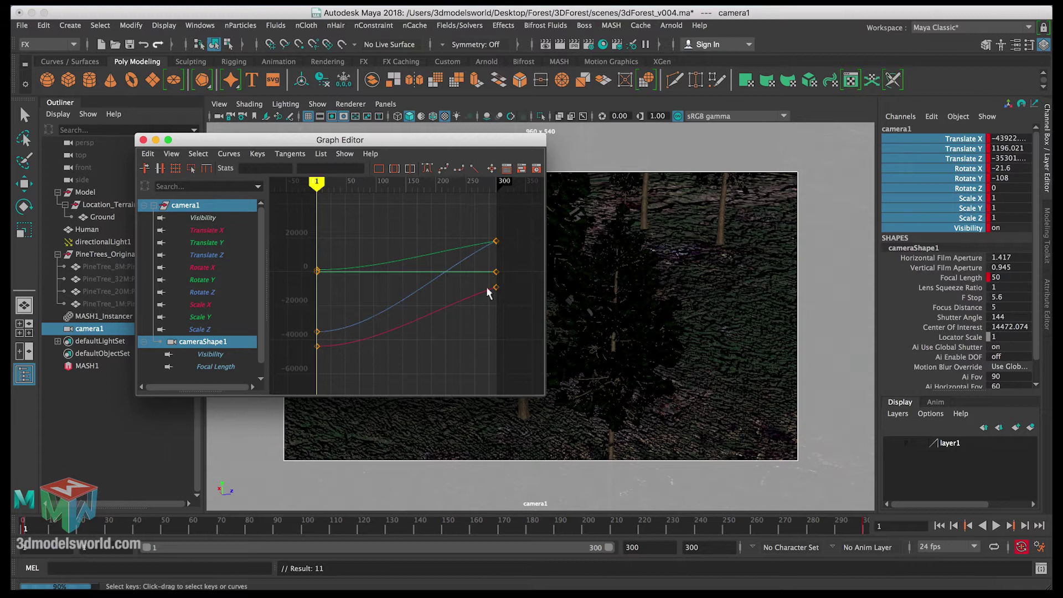
{"action": "left_click", "coordinate": [143, 140]}
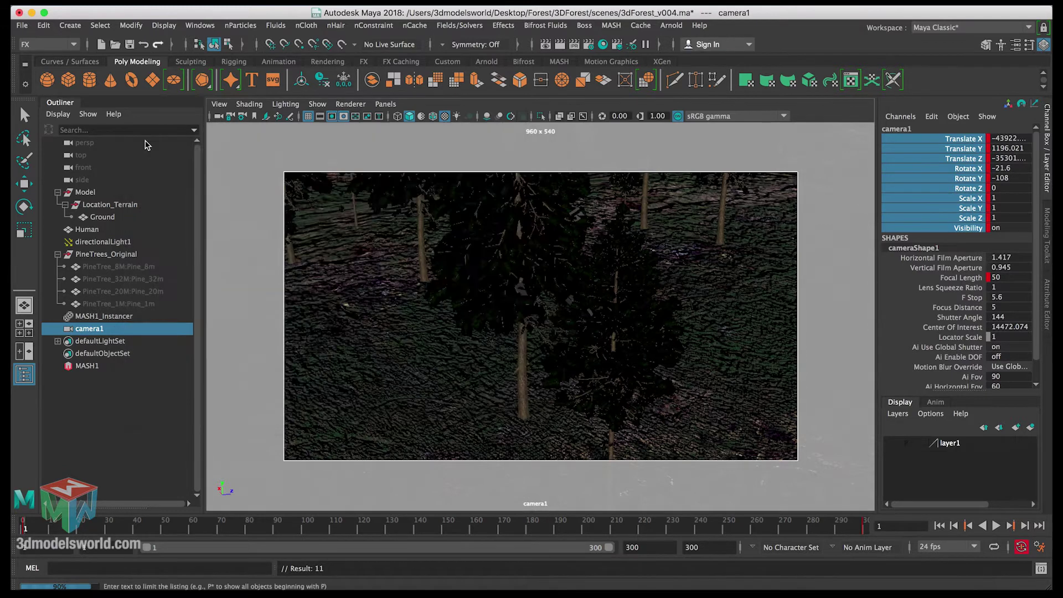
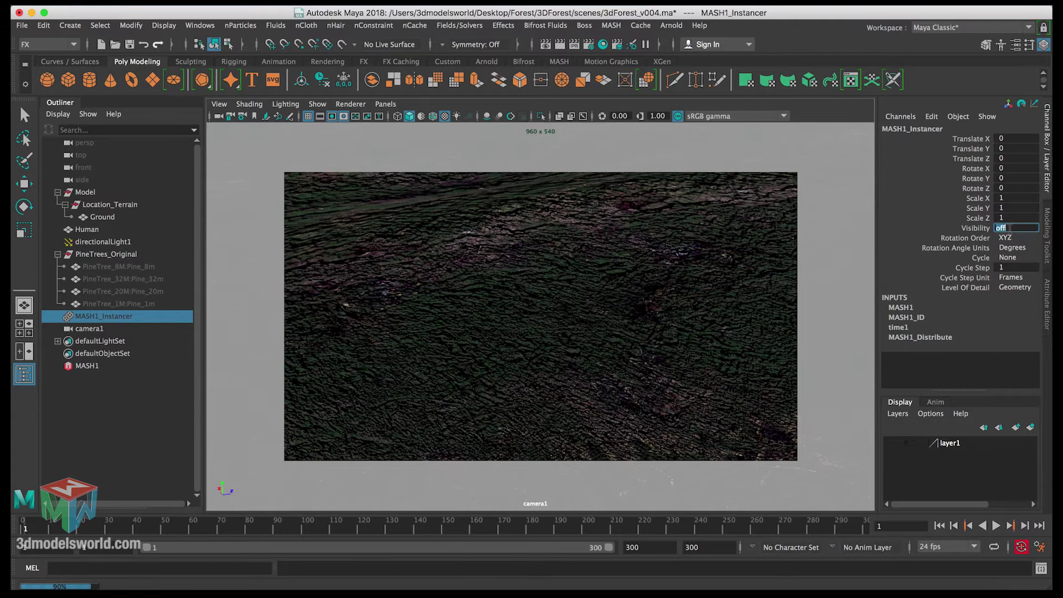
Step: Turn MASH1_Instancer's Visibility back on, play the flythrough, then rewind to frame 1
{"action": "key", "text": "Return"}
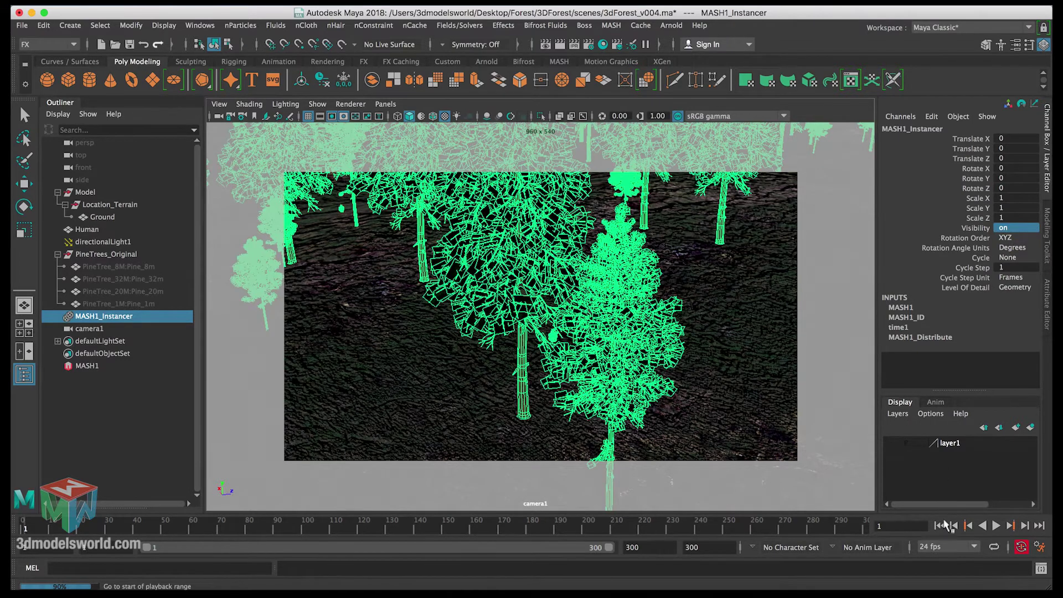
{"action": "left_click", "coordinate": [995, 526]}
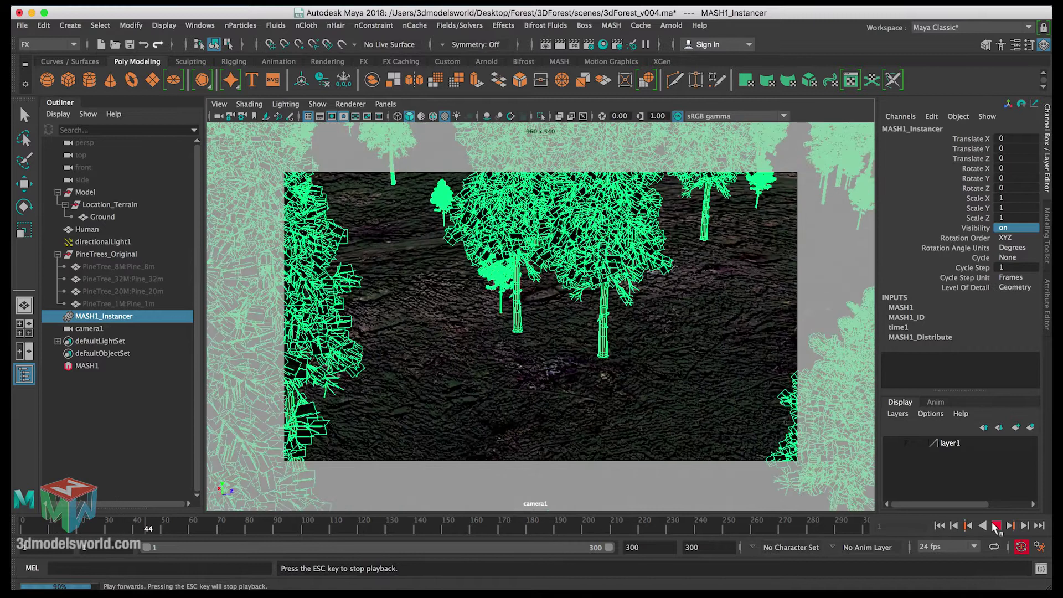
{"action": "left_click", "coordinate": [995, 526]}
{"action": "left_click", "coordinate": [939, 526]}
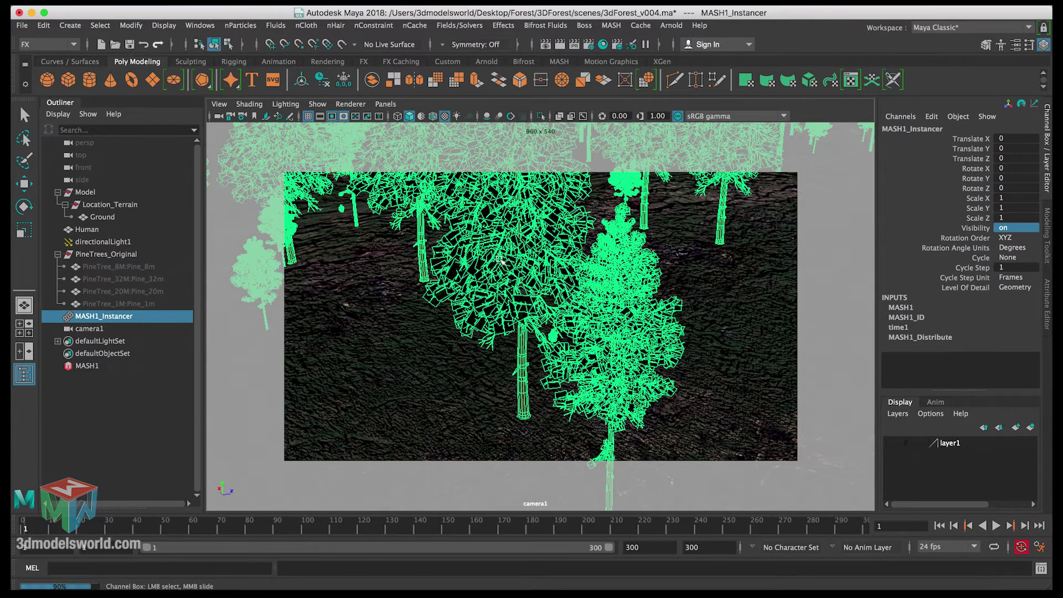
Step: Deselect the instancer and switch camera1's view to textured shading with key 6
{"action": "key", "text": "4"}
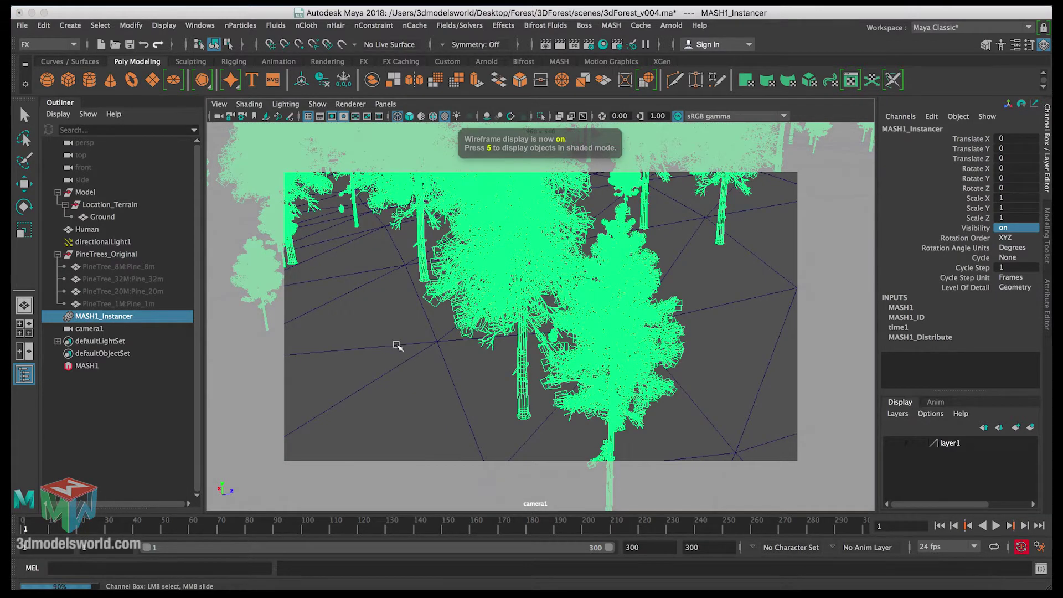
{"action": "left_click", "coordinate": [392, 324]}
{"action": "key", "text": "w"}
{"action": "key", "text": "5"}
{"action": "key", "text": "6"}
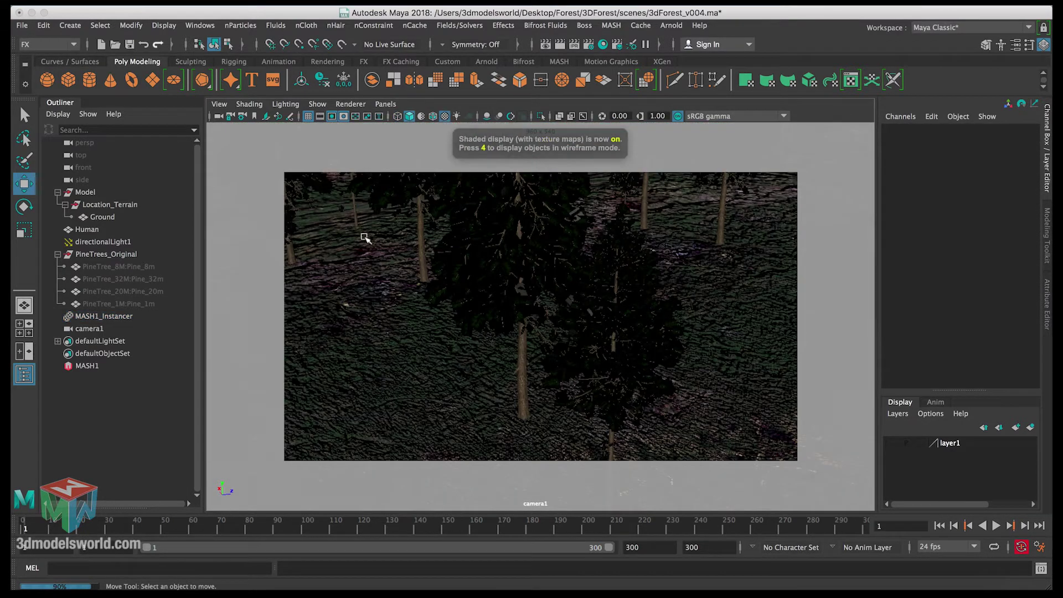
Step: Turn off the gate mask and resolution gate so the view fills the panel
{"action": "left_click", "coordinate": [343, 117]}
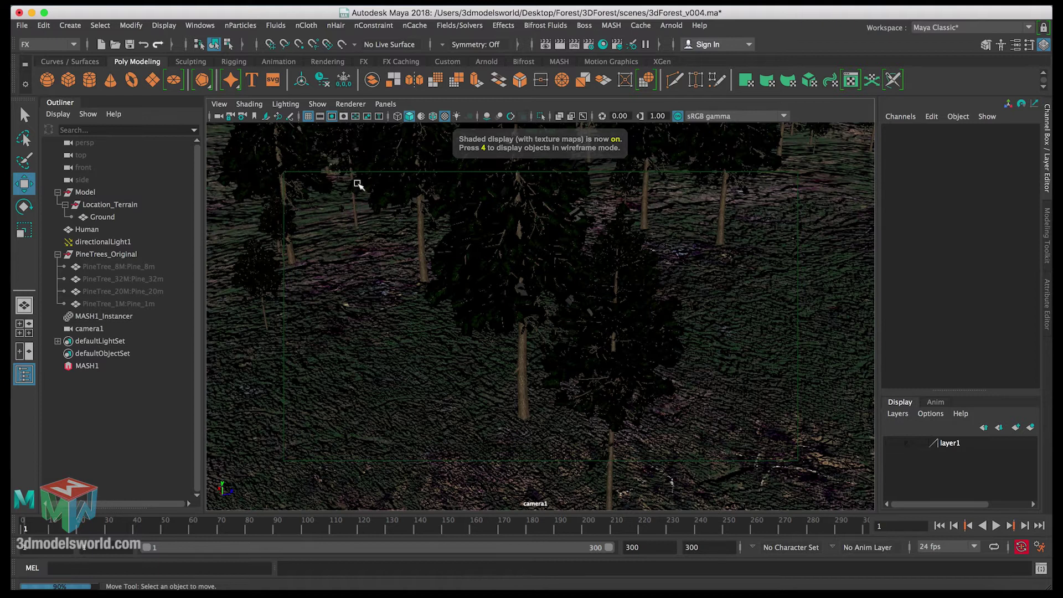
{"action": "left_click", "coordinate": [331, 117]}
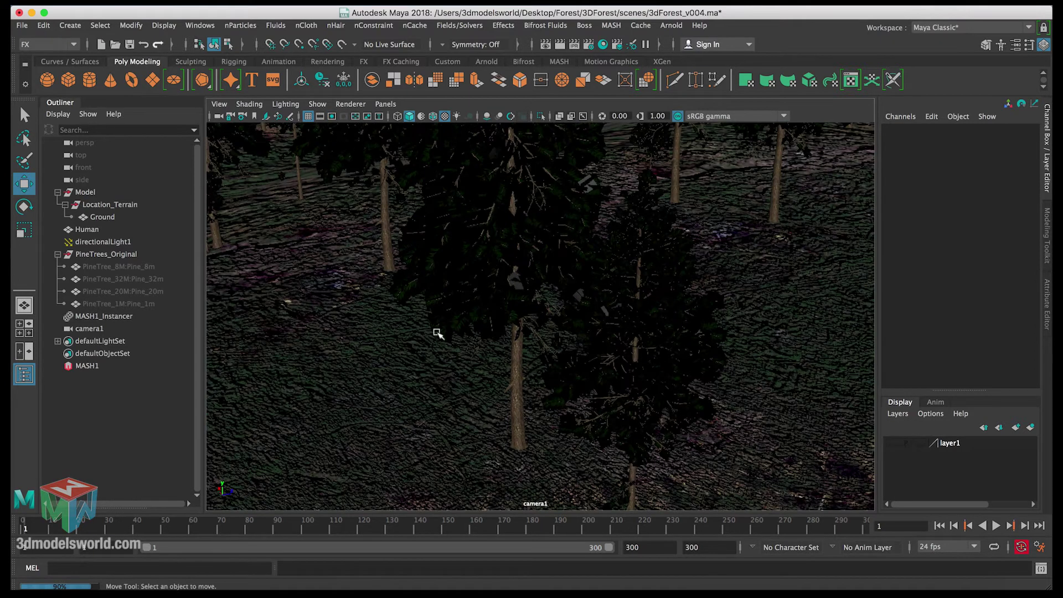
{"action": "right_click", "coordinate": [502, 525]}
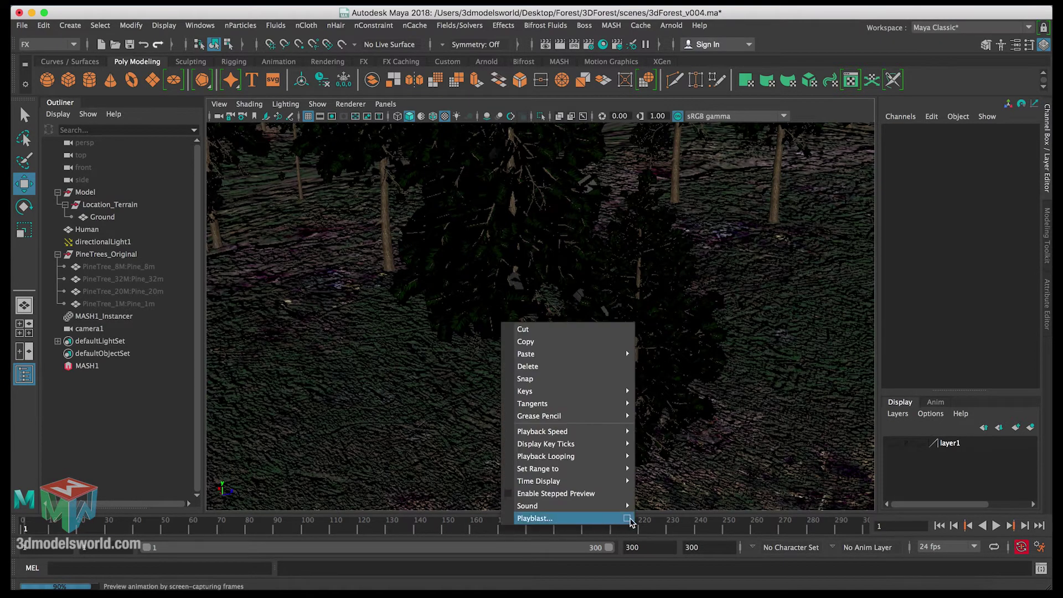
Step: Playblast the flythrough with Display size set to From Render Settings
{"action": "left_click", "coordinate": [627, 518]}
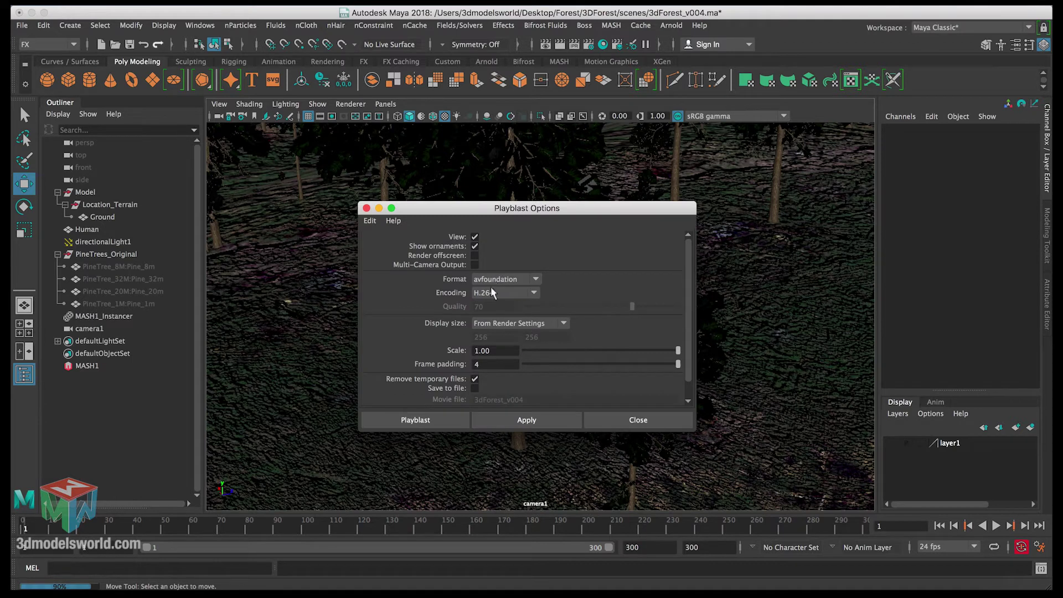
{"action": "left_click", "coordinate": [511, 323]}
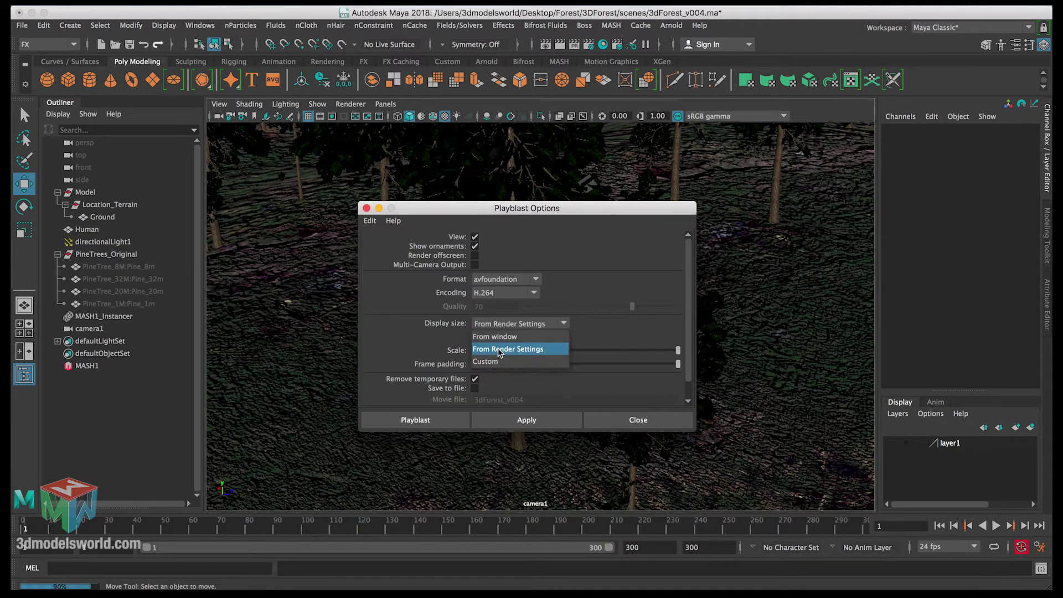
{"action": "left_click", "coordinate": [504, 344]}
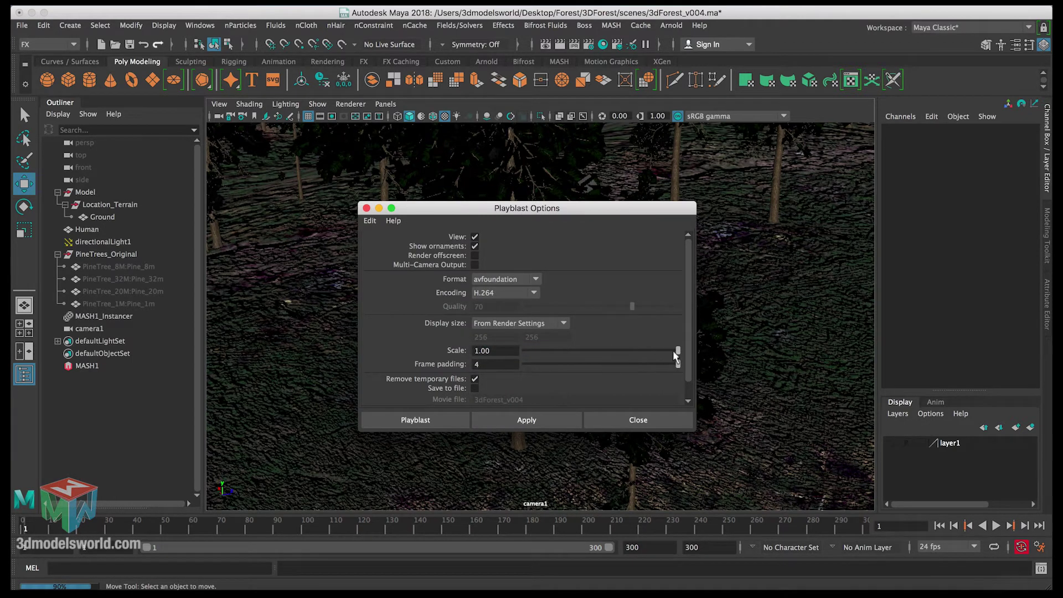
{"action": "left_click", "coordinate": [437, 415]}
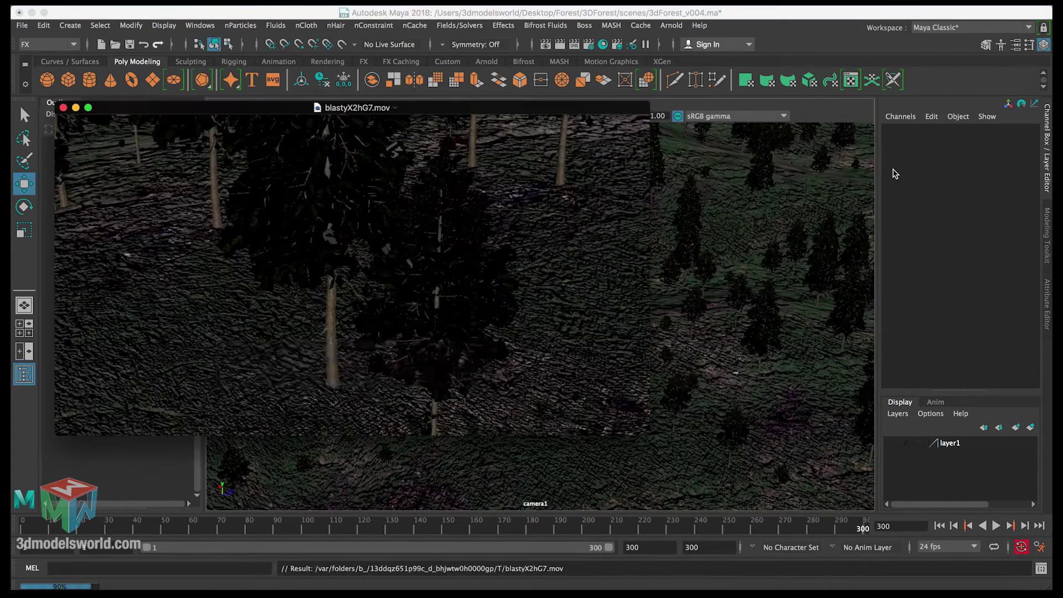
Step: Play, pause and scrub blastyX2hG7.mov, close it, and rewind Maya to frame 1
{"action": "left_click", "coordinate": [351, 356]}
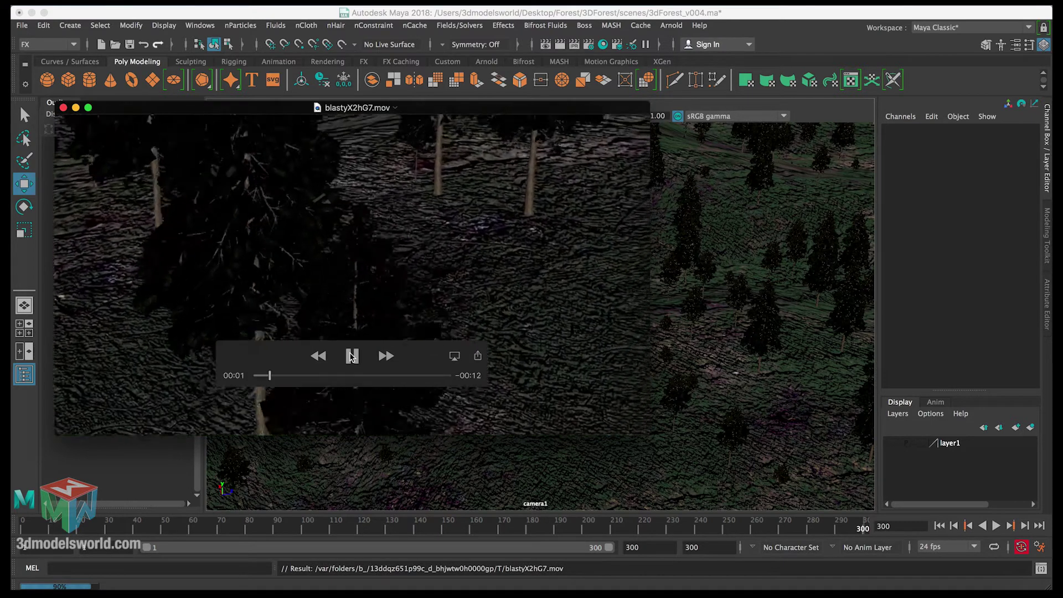
{"action": "left_click", "coordinate": [352, 356]}
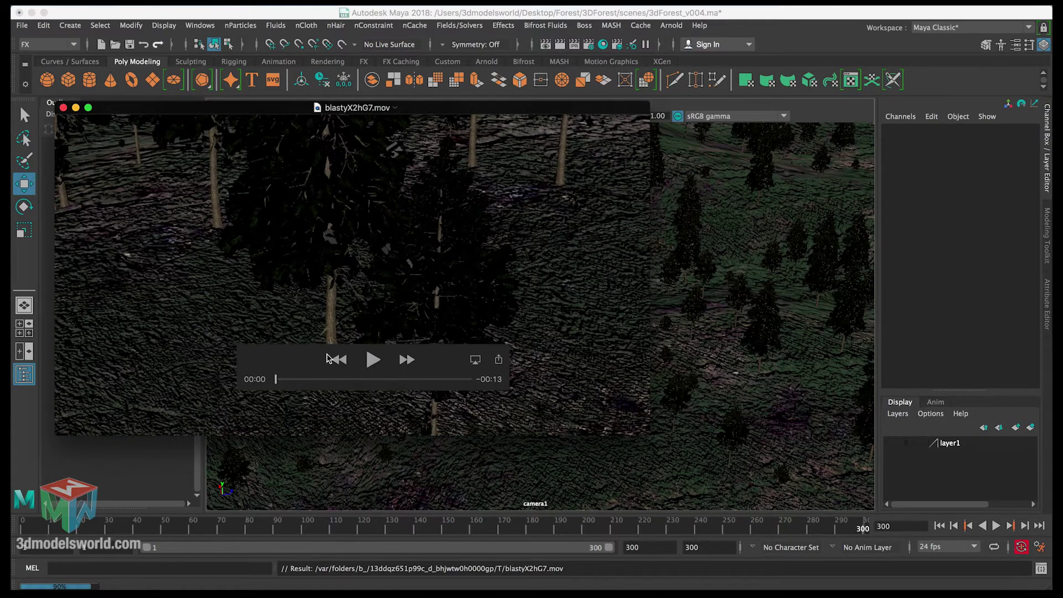
{"action": "left_click_drag", "start_coordinate": [333, 380], "coordinate": [465, 380]}
{"action": "left_click_drag", "start_coordinate": [542, 372], "coordinate": [335, 372]}
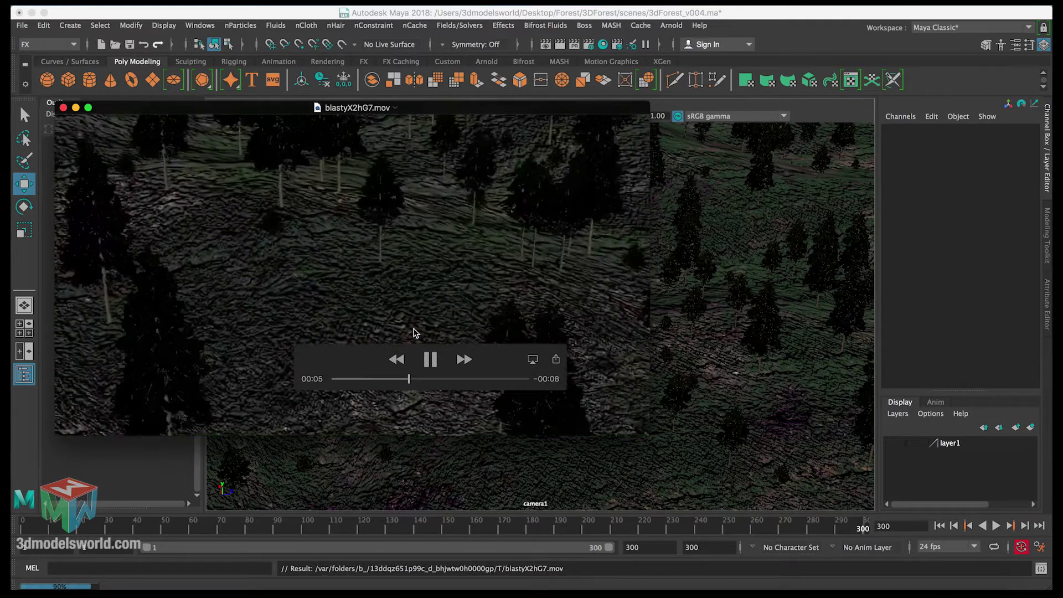
{"action": "left_click", "coordinate": [430, 360]}
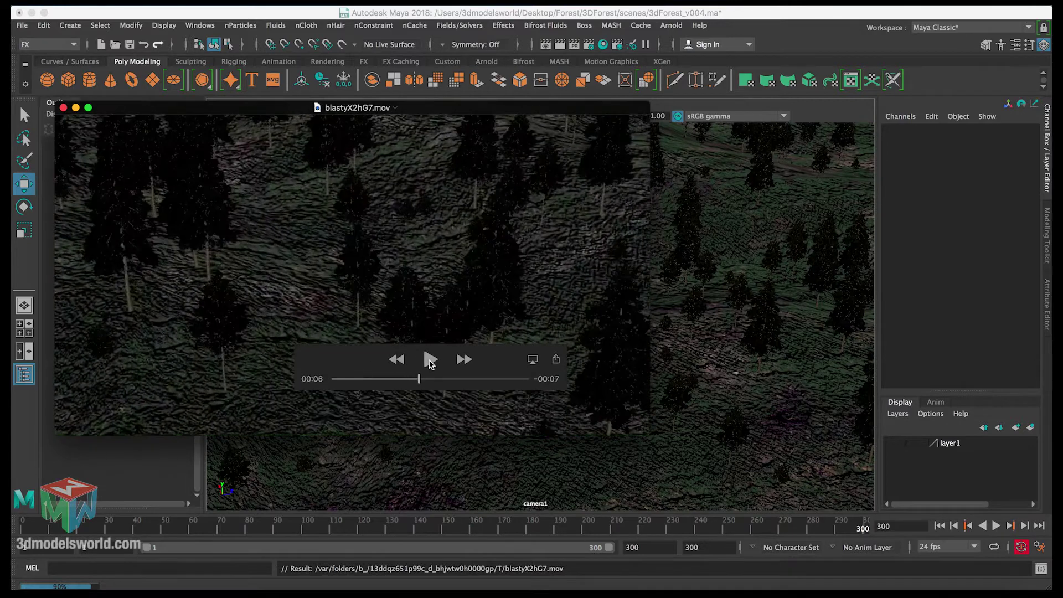
{"action": "left_click", "coordinate": [63, 108]}
{"action": "left_click_drag", "start_coordinate": [28, 531], "coordinate": [12, 529]}
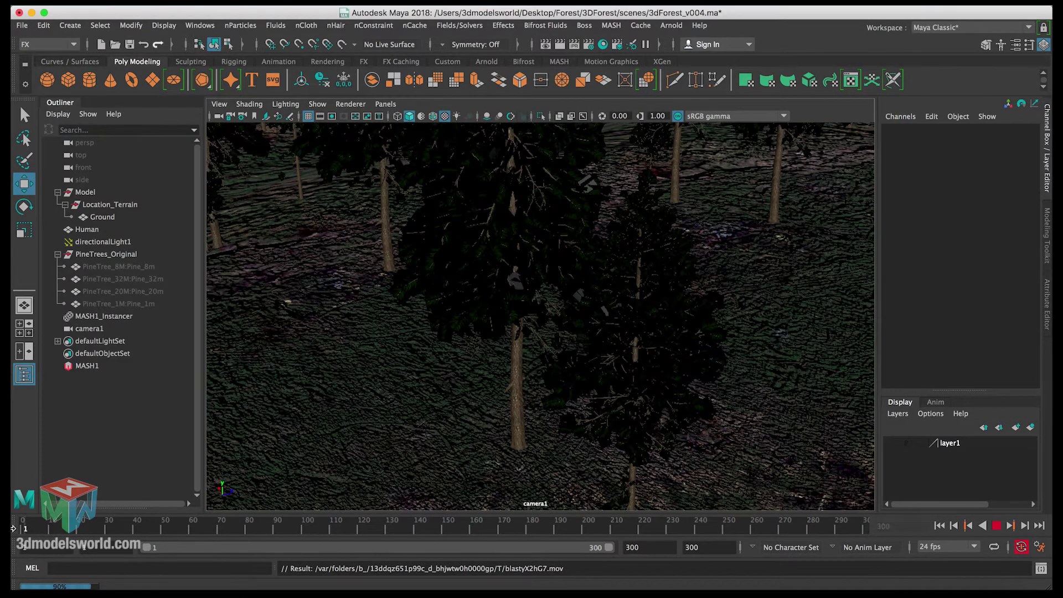
Step: Select camera1 and open the Graph Editor showing only its Translate Y curve
{"action": "left_click", "coordinate": [219, 117]}
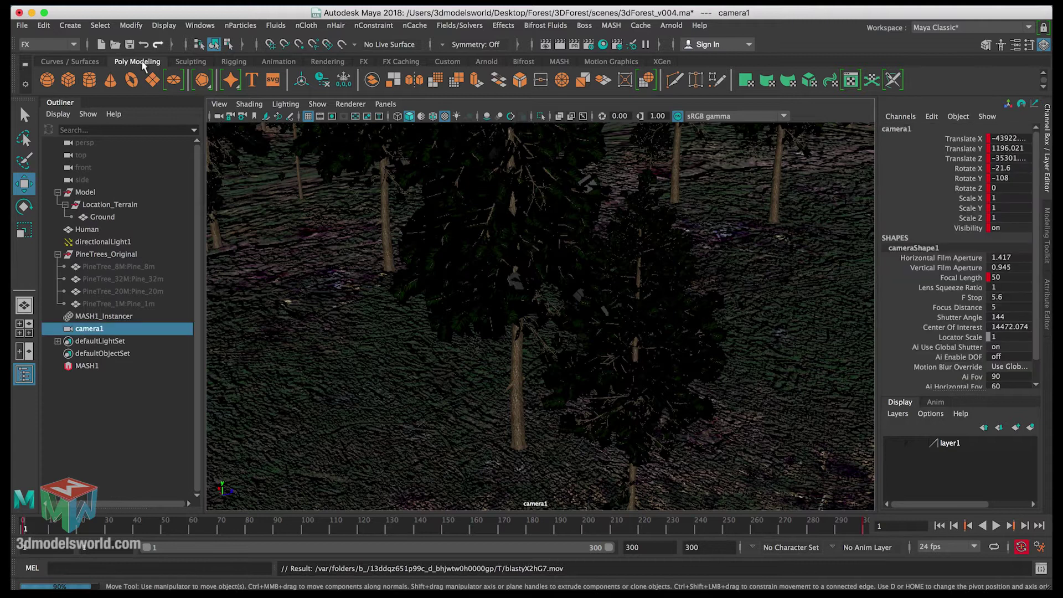
{"action": "left_click", "coordinate": [200, 26]}
{"action": "mouse_move", "coordinate": [260, 95]}
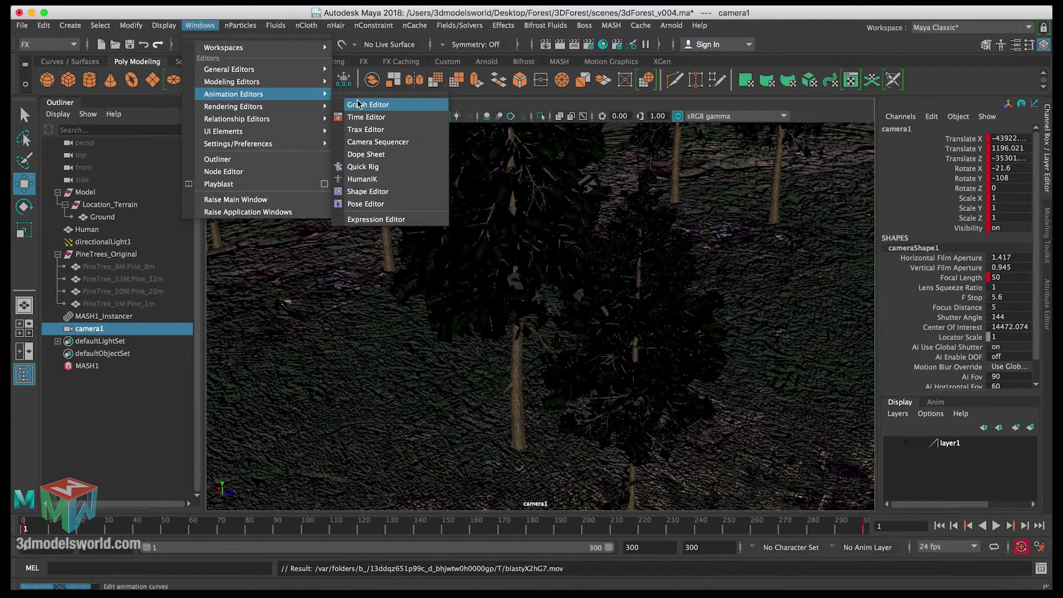
{"action": "left_click", "coordinate": [358, 103]}
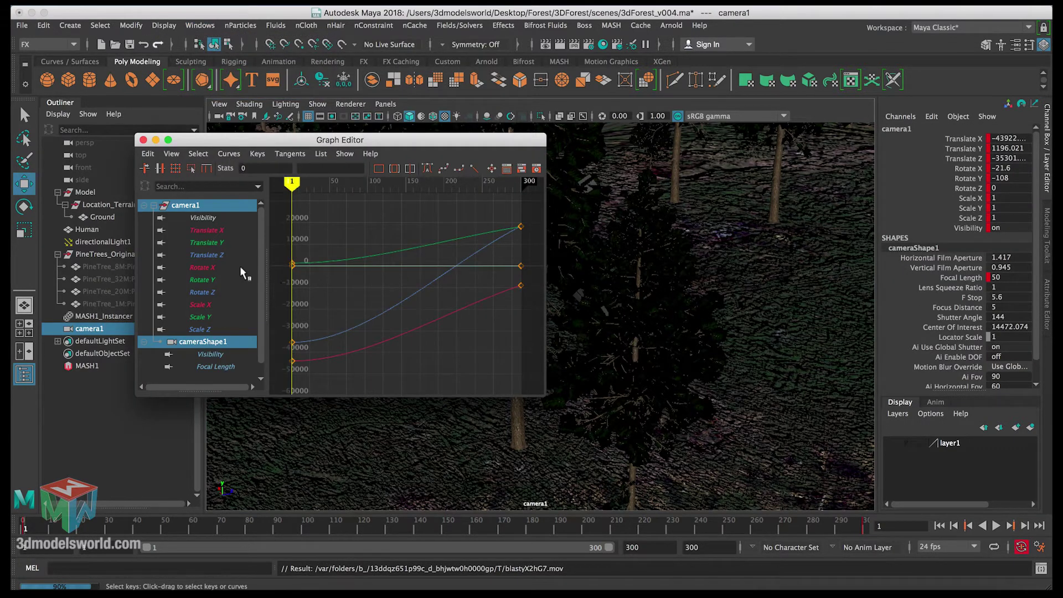
{"action": "left_click", "coordinate": [228, 243]}
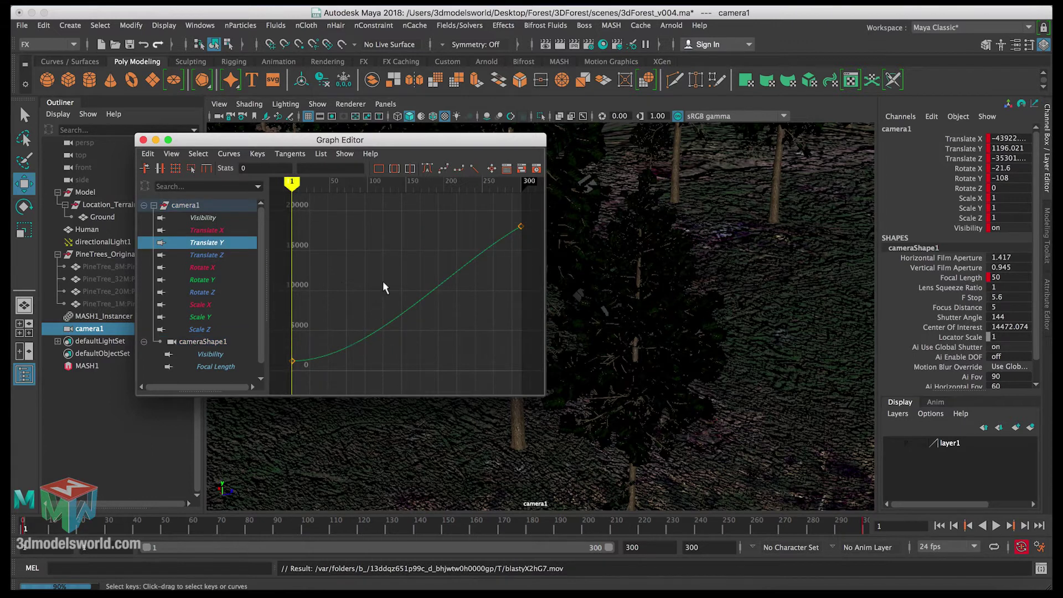
{"action": "middle_click_drag", "start_coordinate": [383, 281], "coordinate": [402, 272], "text": "alt"}
{"action": "left_click_drag", "start_coordinate": [415, 147], "coordinate": [324, 54]}
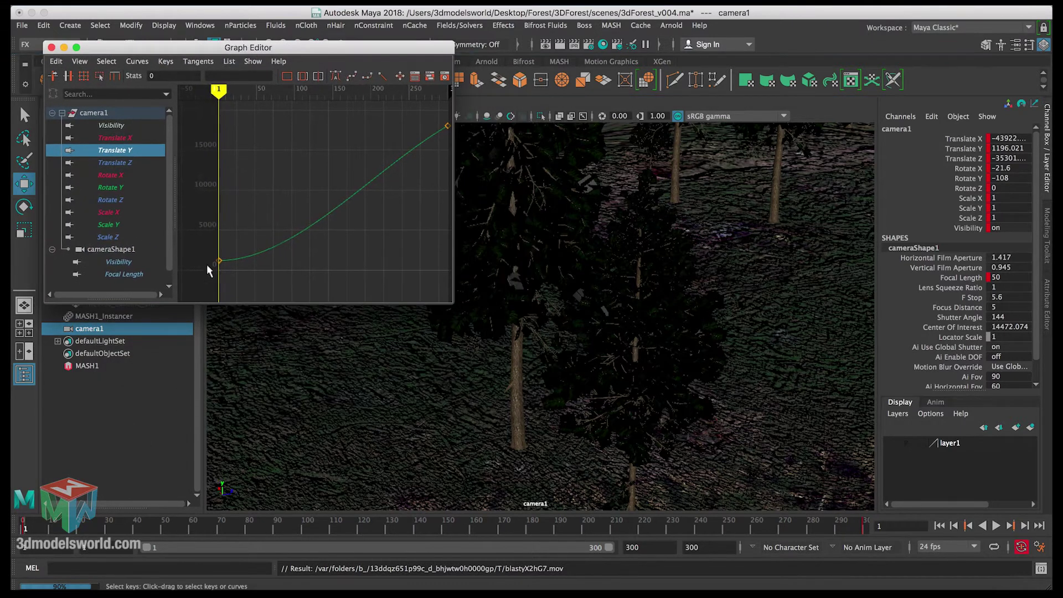
{"action": "left_click_drag", "start_coordinate": [407, 49], "coordinate": [375, 167]}
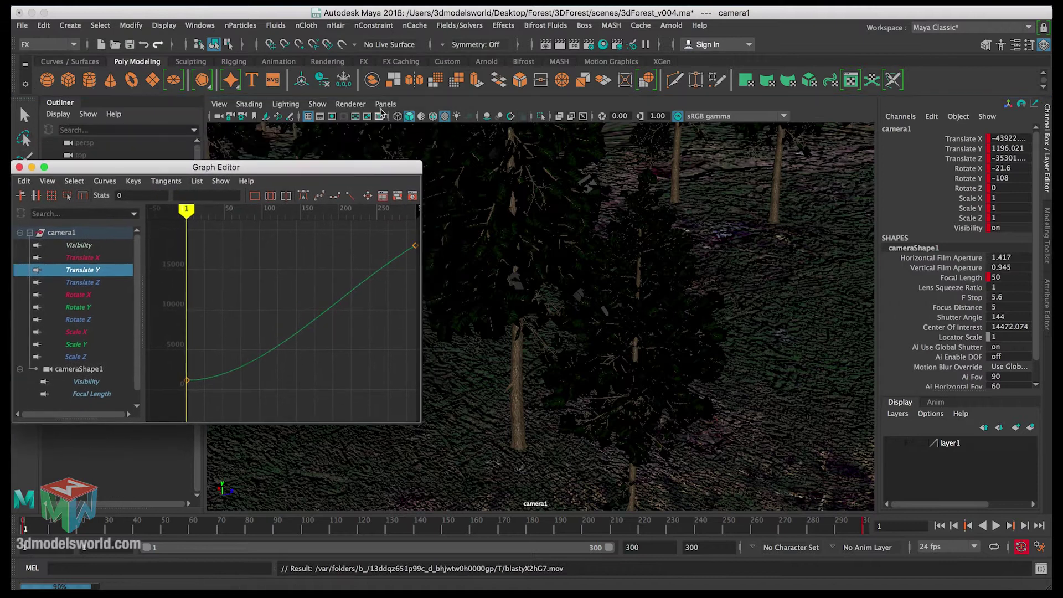
Step: Turn on camera1's Film Gate and Resolution Gate and reposition the Graph Editor
{"action": "left_click", "coordinate": [325, 120]}
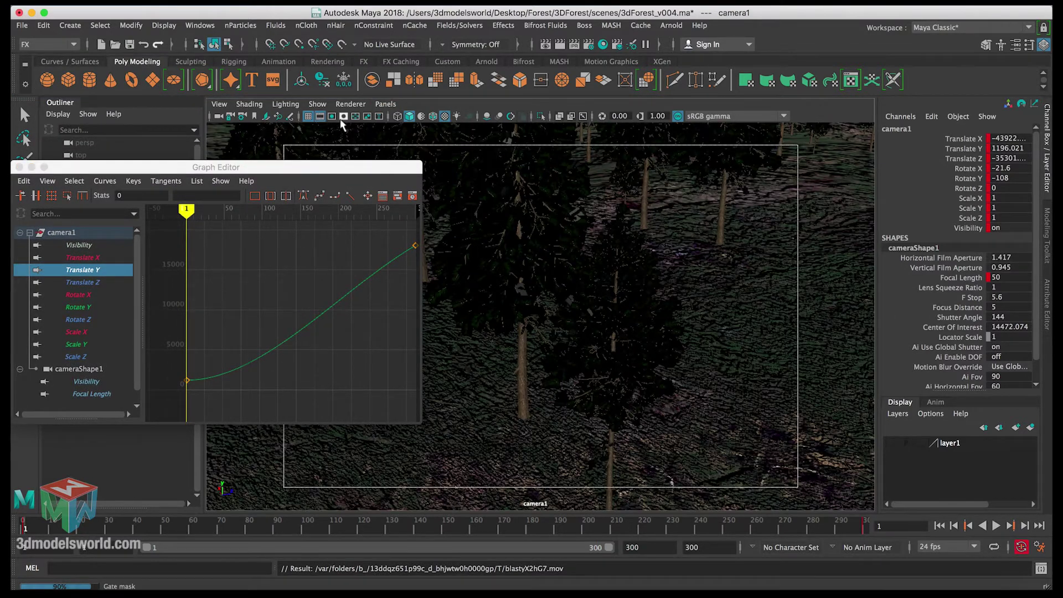
{"action": "left_click", "coordinate": [332, 116]}
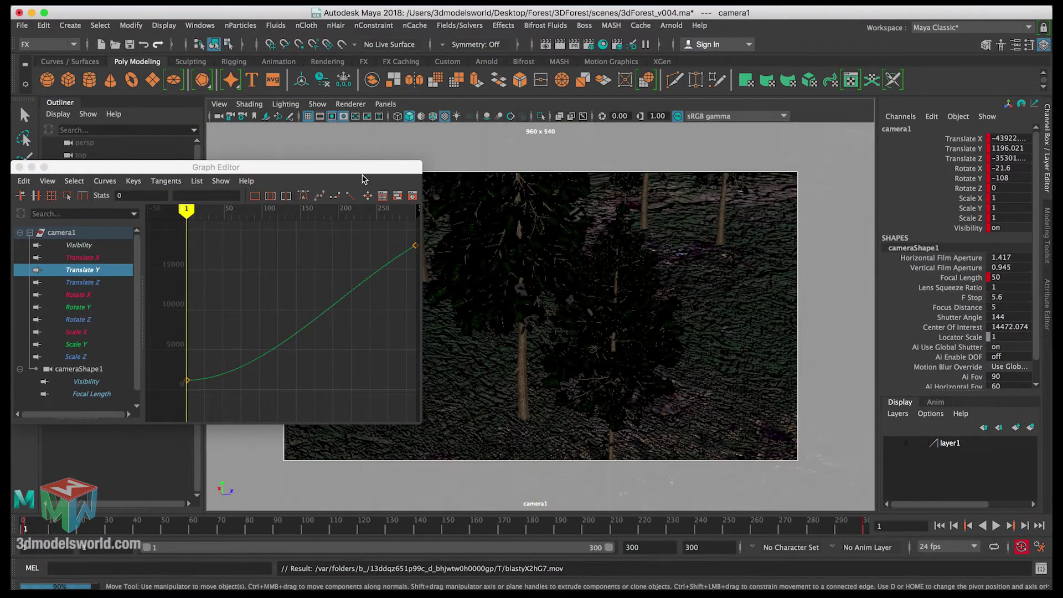
{"action": "left_click_drag", "start_coordinate": [363, 170], "coordinate": [284, 101]}
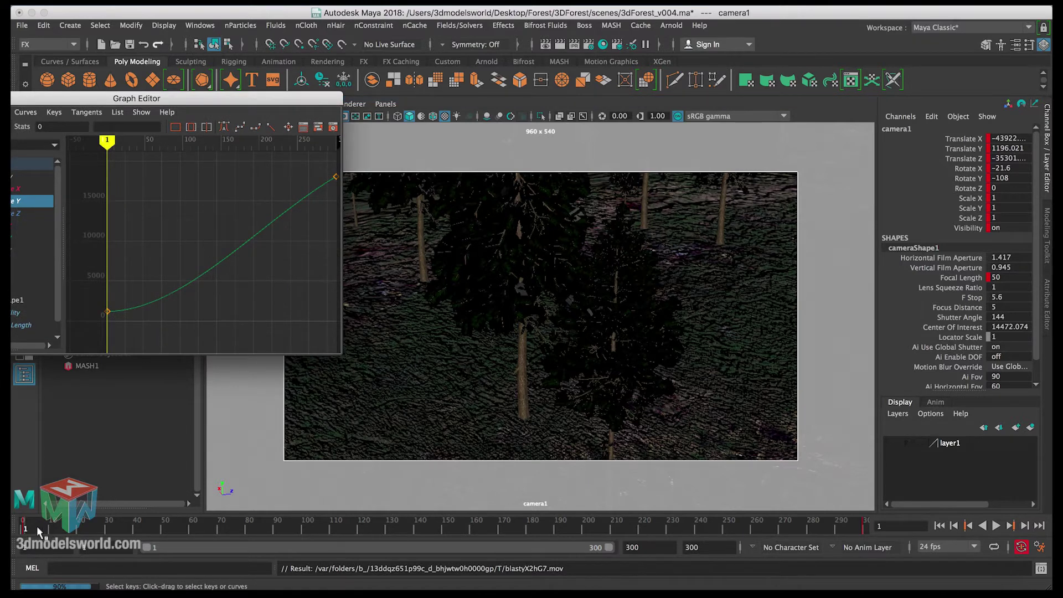
Step: Key camera1 at frame 89, raise its Translate Y key from 3686.712 to 6401.524, and dock the Graph Editor on top
{"action": "left_click_drag", "start_coordinate": [36, 526], "coordinate": [273, 526]}
{"action": "key", "text": "s"}
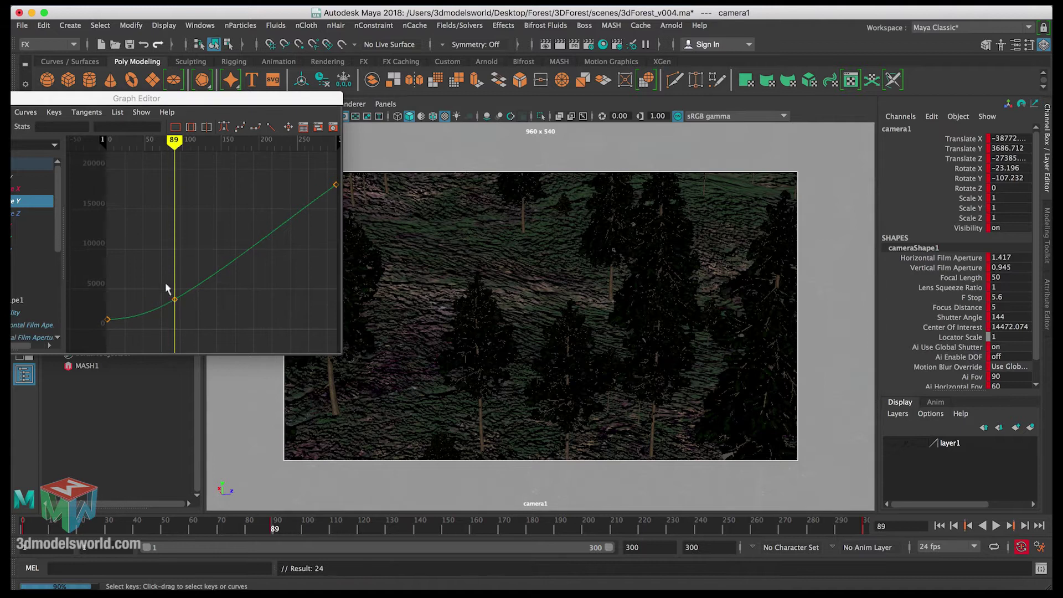
{"action": "left_click_drag", "start_coordinate": [165, 283], "coordinate": [183, 310]}
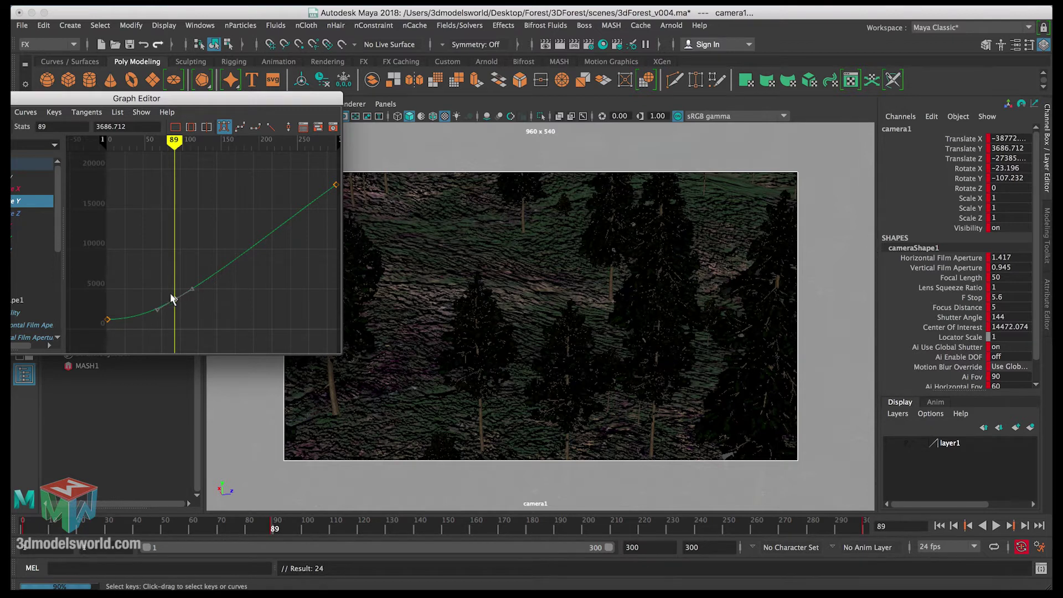
{"action": "left_click_drag", "start_coordinate": [171, 299], "coordinate": [171, 264]}
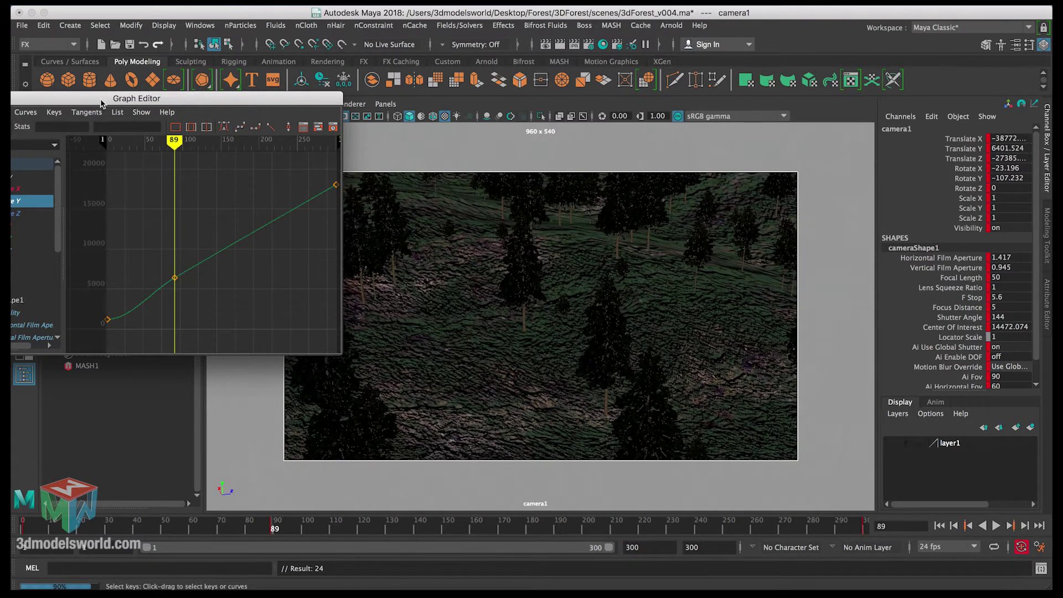
{"action": "left_click_drag", "start_coordinate": [103, 99], "coordinate": [479, 112]}
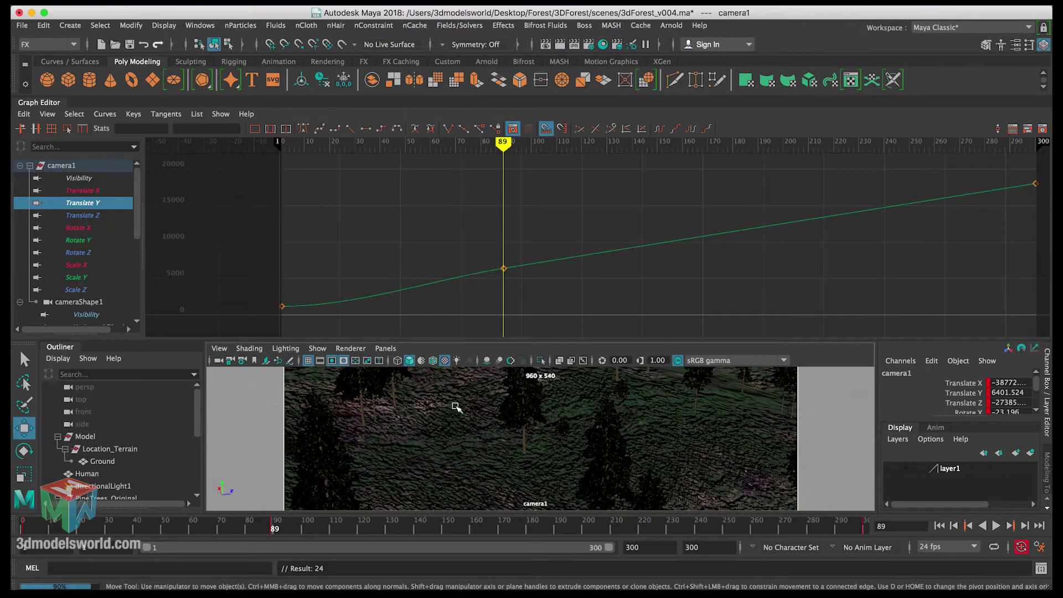
Step: Lower camera1's frame-89 Rotate X key to -25.814 and float the Graph Editor
{"action": "key", "text": "e"}
{"action": "left_click", "coordinate": [140, 227]}
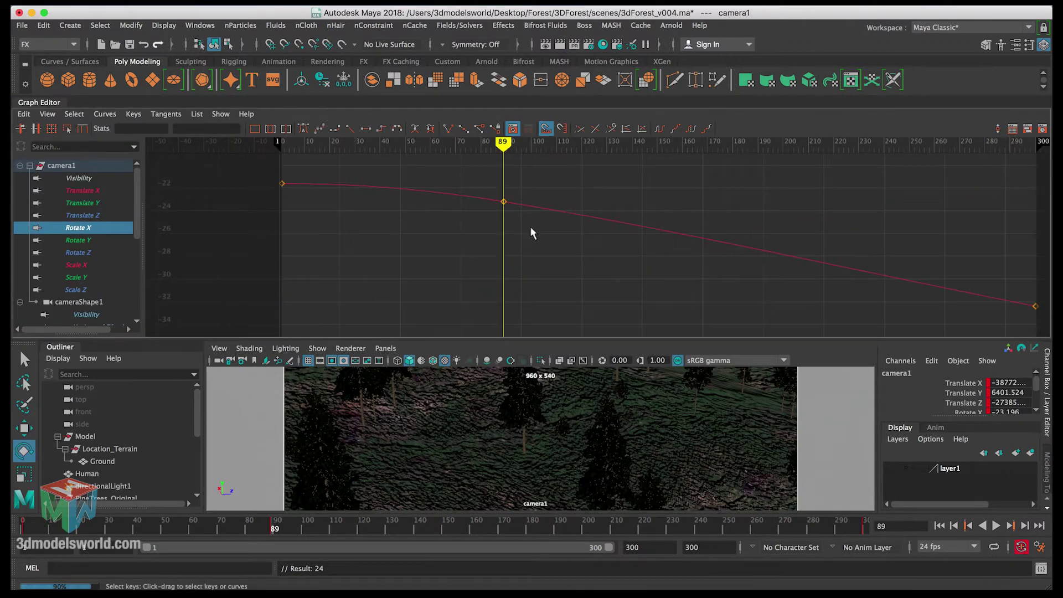
{"action": "left_click_drag", "start_coordinate": [492, 183], "coordinate": [514, 216]}
{"action": "middle_click_drag", "start_coordinate": [505, 197], "coordinate": [540, 258], "text": "shift"}
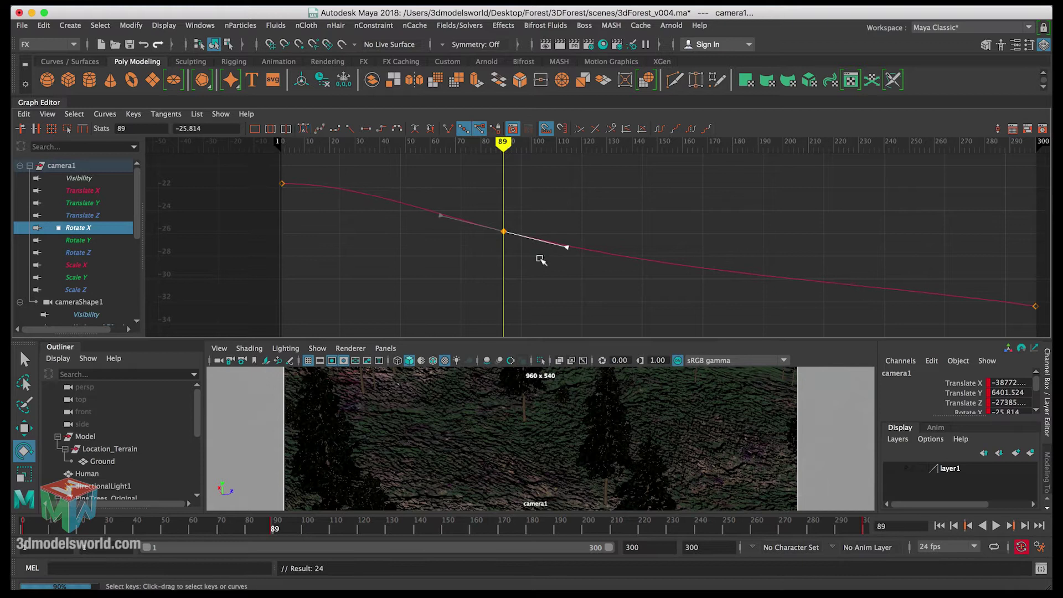
{"action": "left_click_drag", "start_coordinate": [42, 103], "coordinate": [62, 133]}
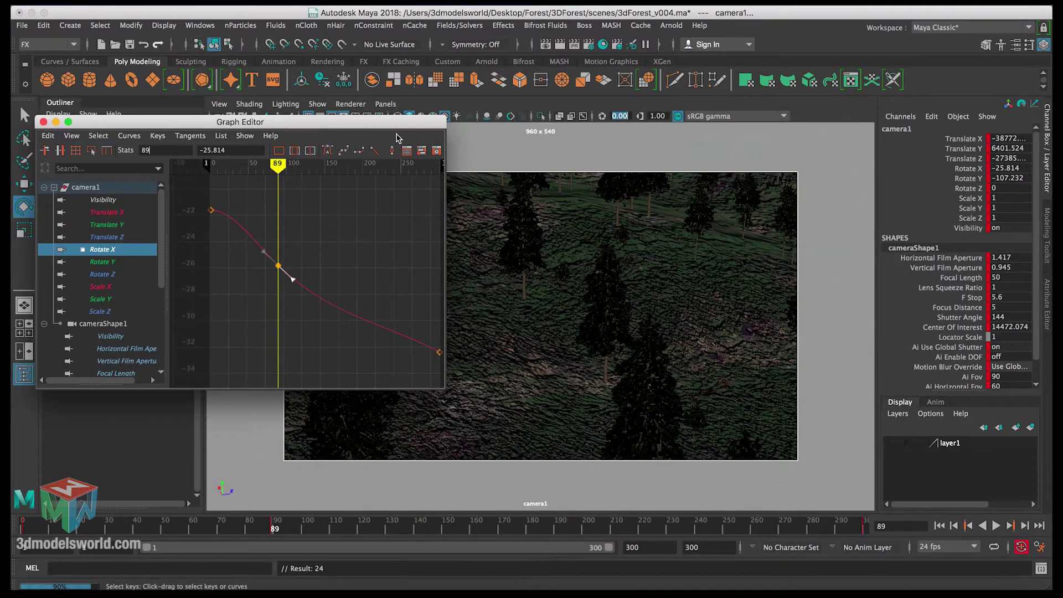
Step: Rewind to frame 1 and play back the camera animation with Alt+V
{"action": "left_click_drag", "start_coordinate": [31, 531], "coordinate": [22, 531]}
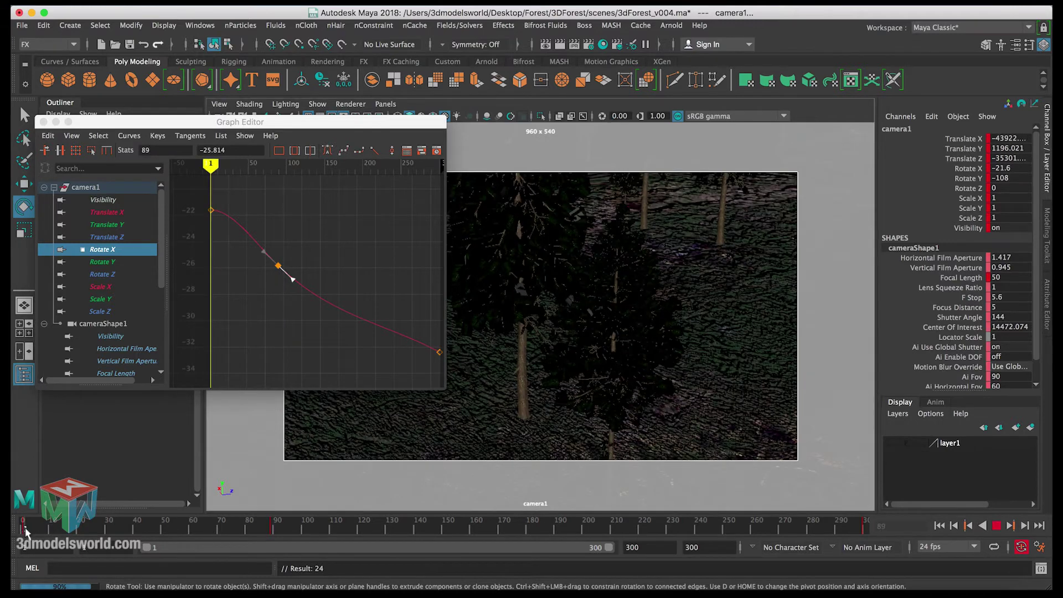
{"action": "key", "text": "alt+v"}
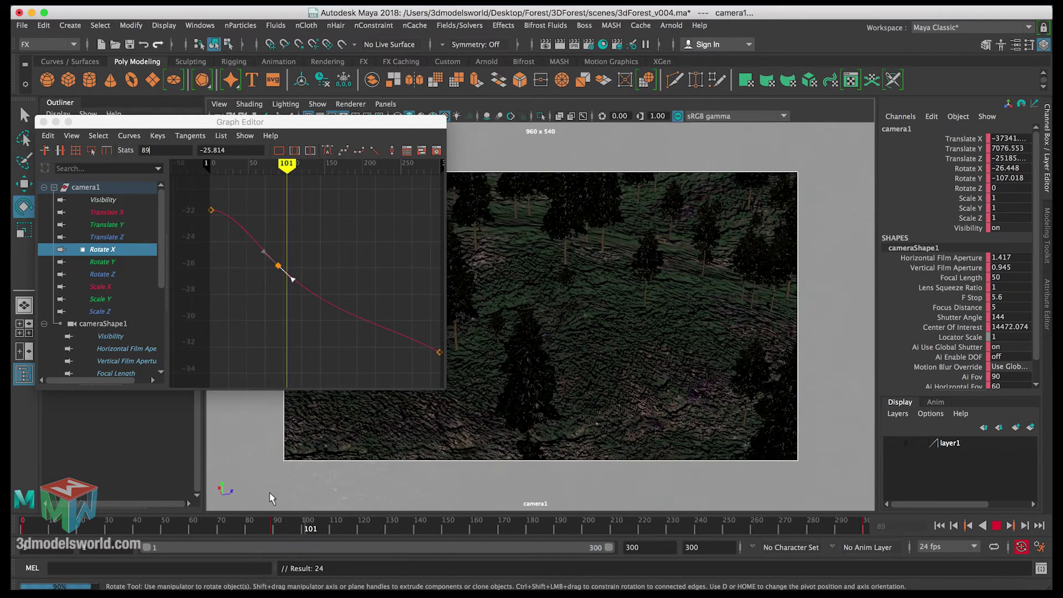
{"action": "key", "text": "Escape"}
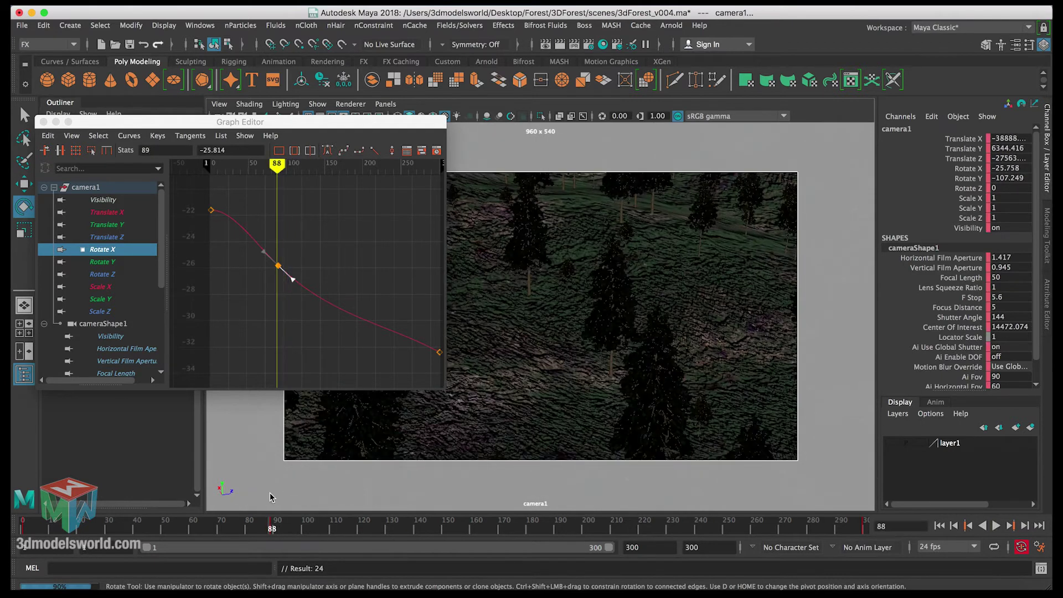
Step: Lower camera1's frame-89 Rotate Y key slightly and play back to review the pan
{"action": "left_click", "coordinate": [124, 266]}
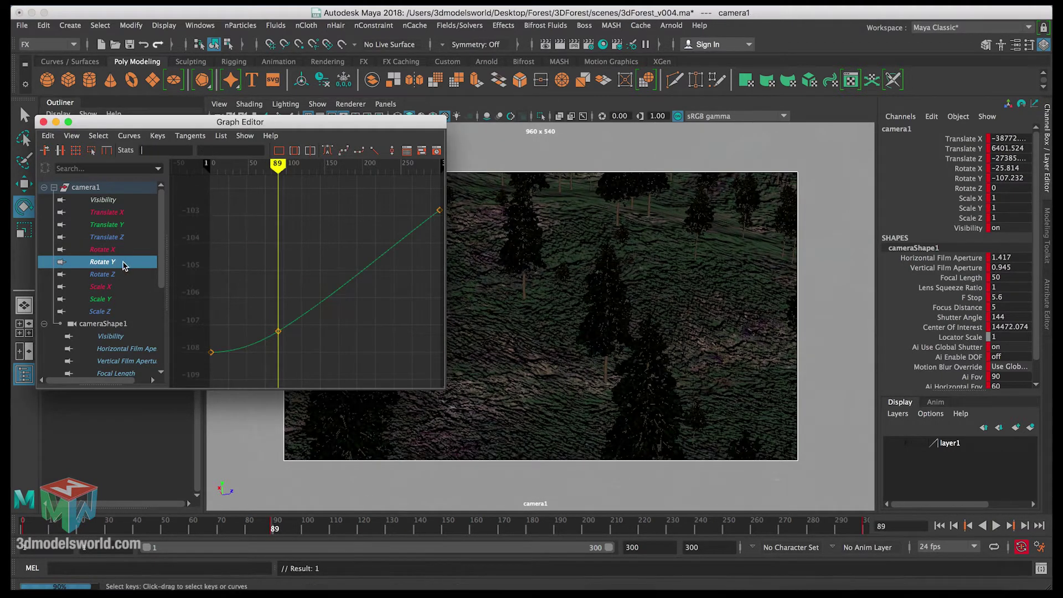
{"action": "middle_click_drag", "start_coordinate": [287, 340], "coordinate": [296, 364]}
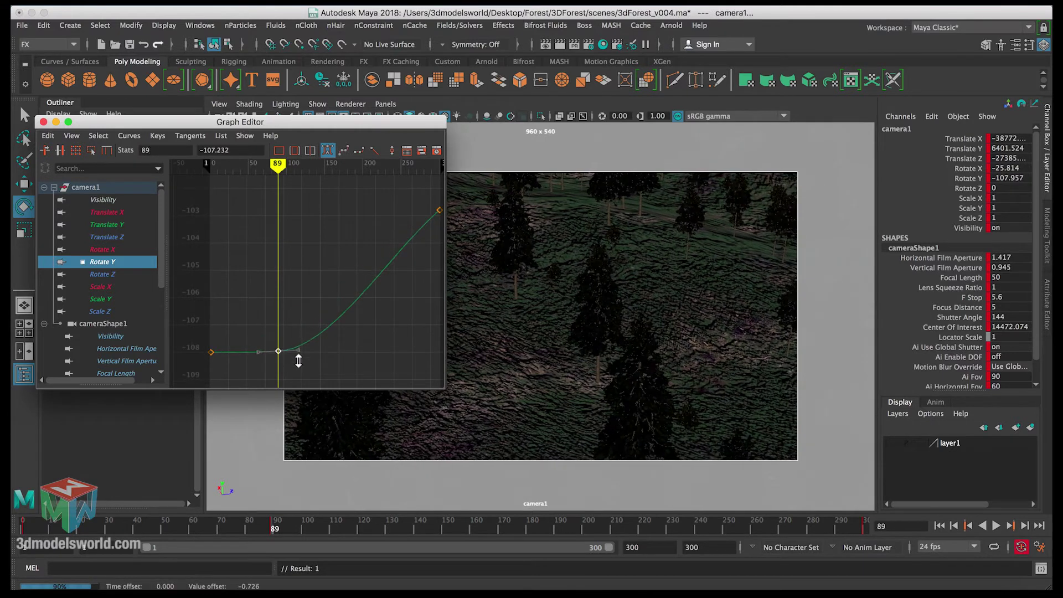
{"action": "left_click", "coordinate": [278, 527]}
{"action": "key", "text": "alt+v"}
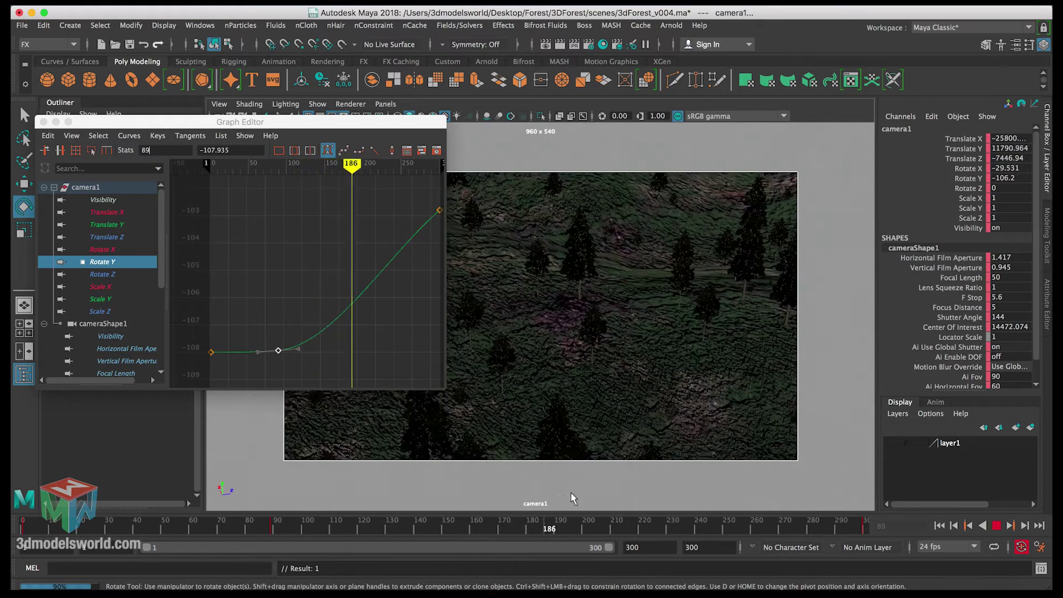
{"action": "key", "text": "alt+v"}
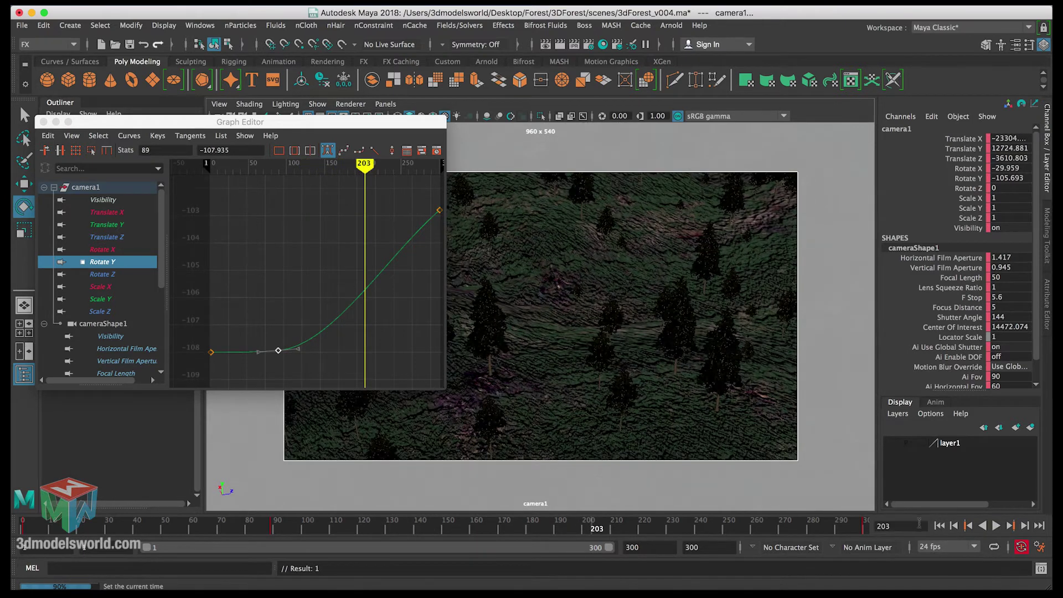
{"action": "left_click", "coordinate": [939, 525]}
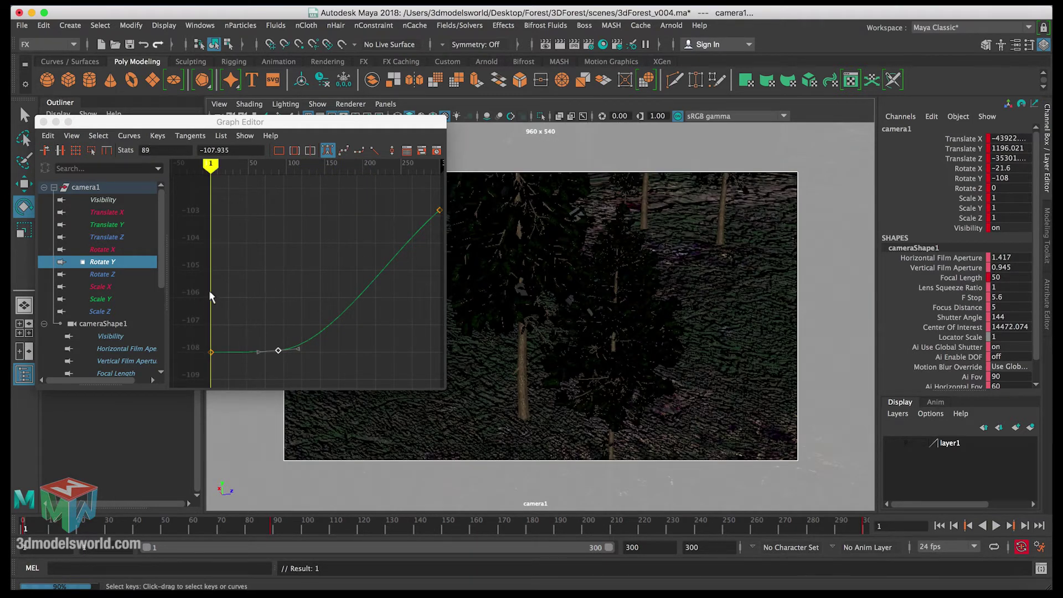
Step: Replay the animation and step between the frame-1 and frame-89 keyframes
{"action": "middle_click_drag", "start_coordinate": [260, 306], "coordinate": [281, 280], "text": "alt"}
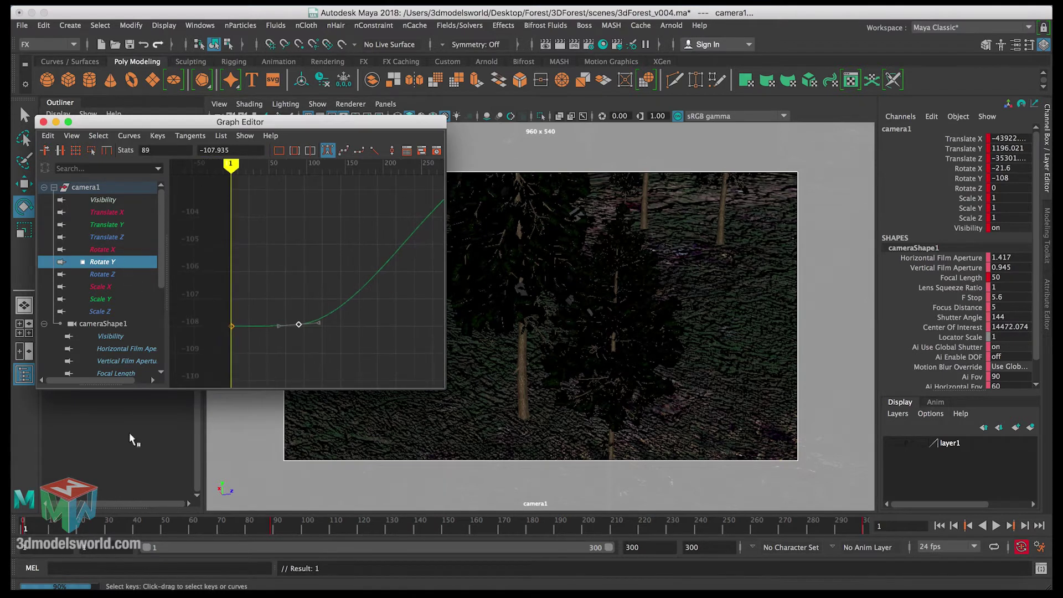
{"action": "key", "text": "alt+v"}
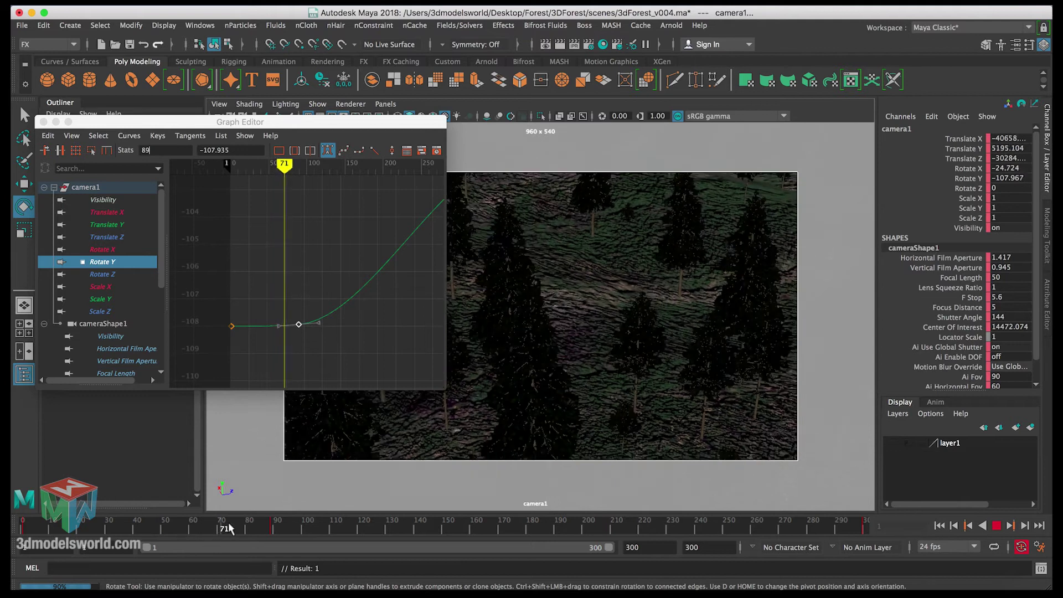
{"action": "key", "text": "alt+v"}
{"action": "key", "text": "period"}
{"action": "key", "text": "comma"}
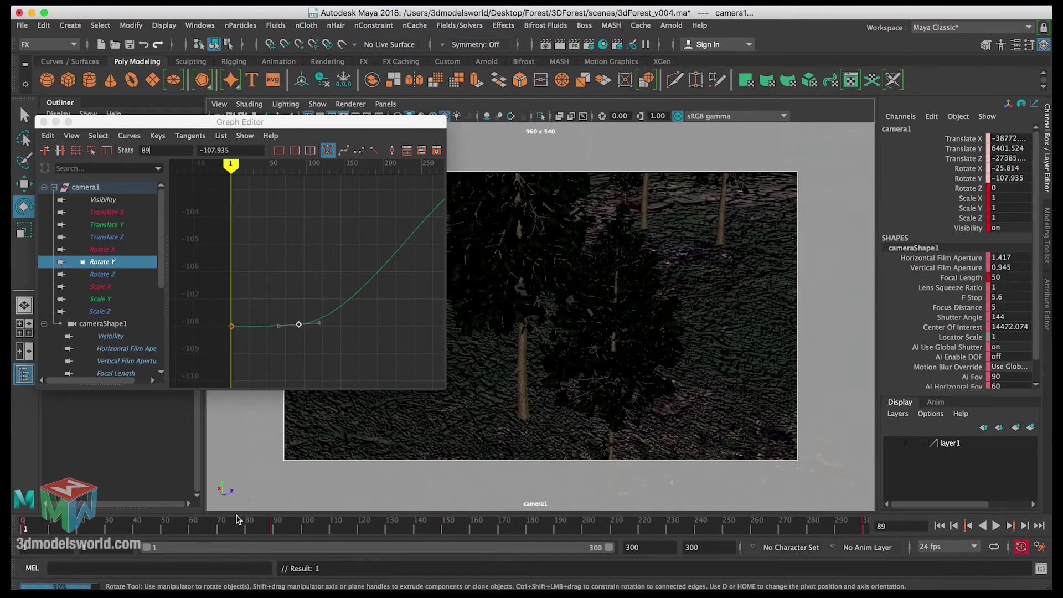
{"action": "key", "text": "period"}
Step: Set the Rotate Y keys to -109.204 at frame 89 and about -103.3 at frame 1
{"action": "left_click_drag", "start_coordinate": [284, 307], "coordinate": [303, 333]}
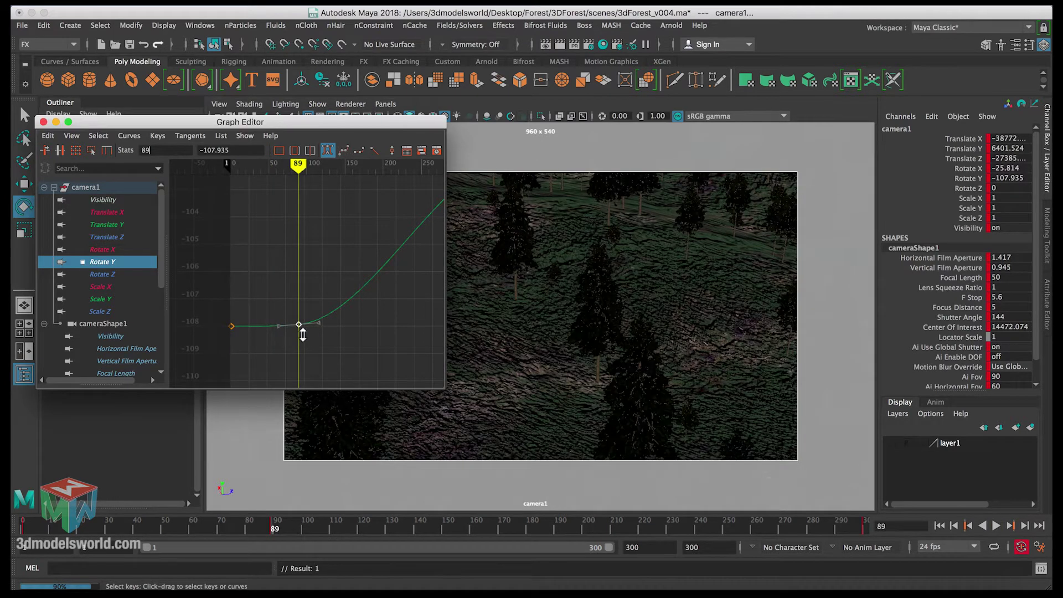
{"action": "middle_click_drag", "start_coordinate": [302, 334], "coordinate": [303, 368]}
{"action": "key", "text": "comma"}
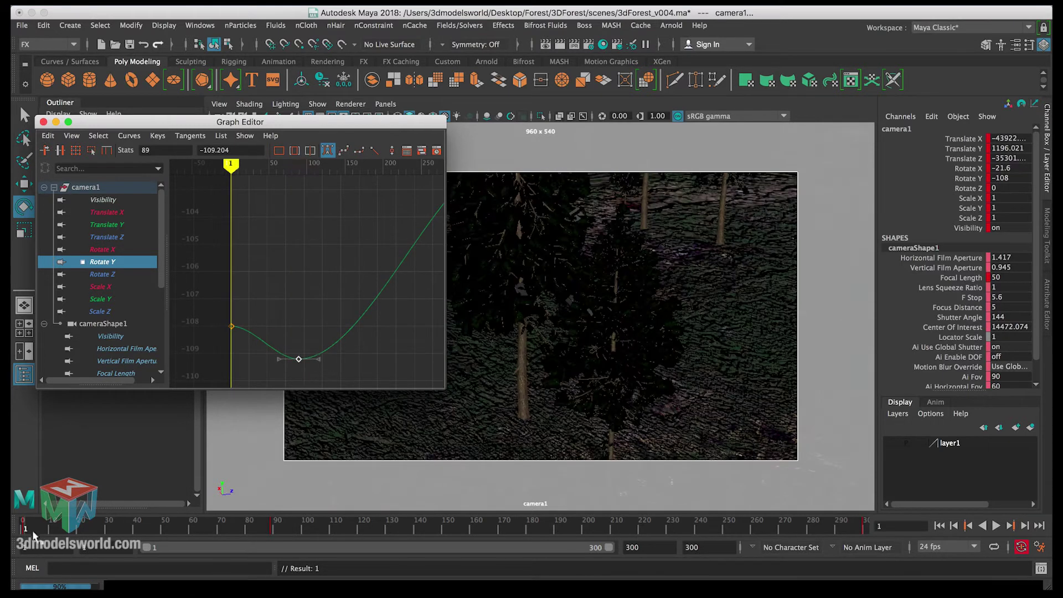
{"action": "left_click_drag", "start_coordinate": [235, 306], "coordinate": [219, 350]}
{"action": "middle_click_drag", "start_coordinate": [244, 328], "coordinate": [226, 201]}
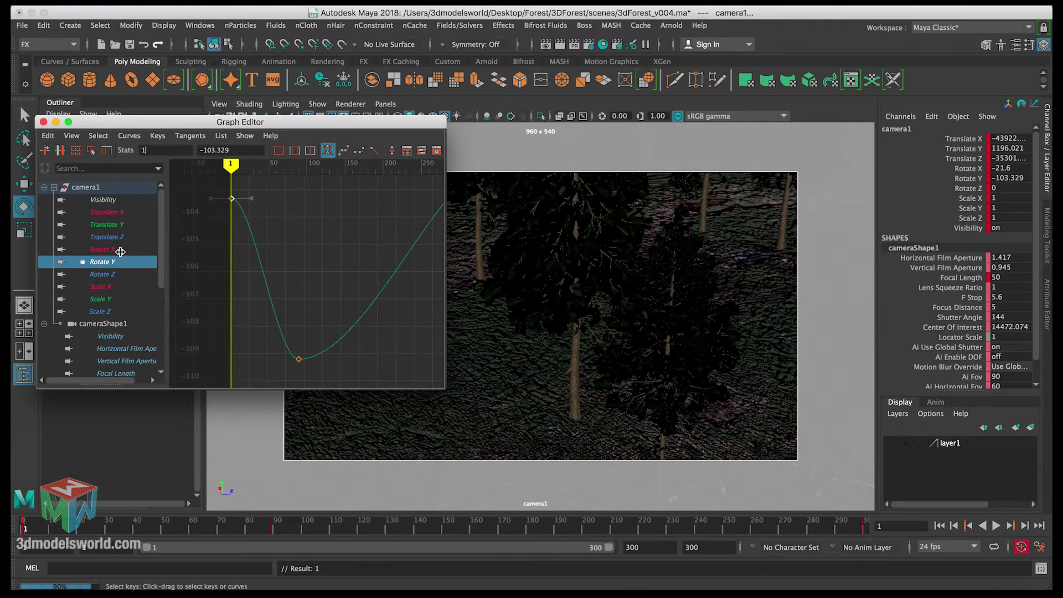
Step: Set the frame-1 Rotate X key to -22.73 and flatten the curve around frame 89
{"action": "left_click", "coordinate": [103, 249]}
{"action": "left_click_drag", "start_coordinate": [213, 209], "coordinate": [244, 227]}
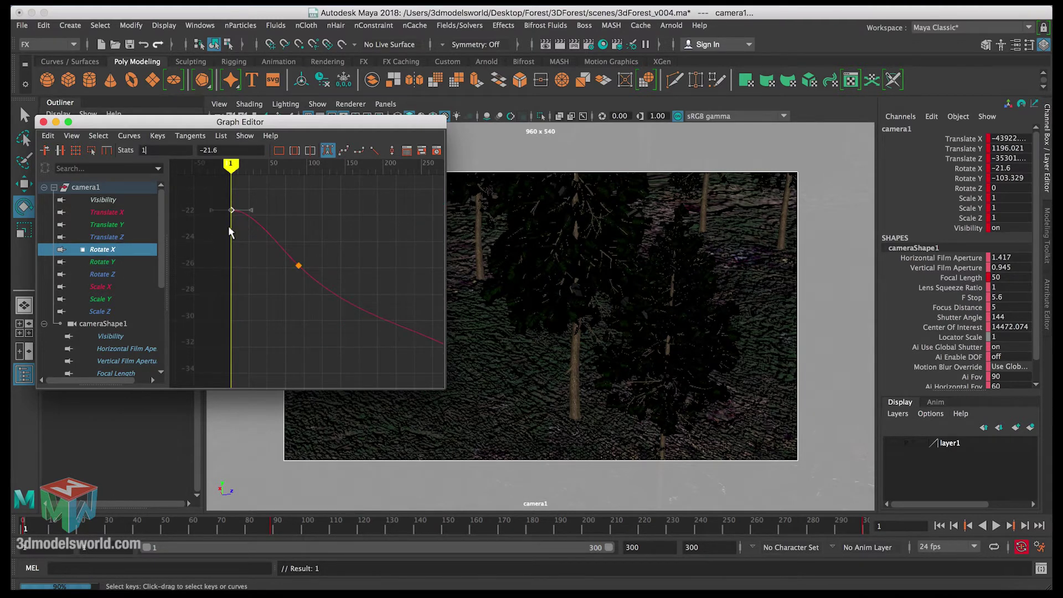
{"action": "middle_click_drag", "start_coordinate": [229, 215], "coordinate": [233, 148]}
{"action": "middle_click_drag", "start_coordinate": [233, 185], "coordinate": [219, 241]}
{"action": "left_click_drag", "start_coordinate": [267, 273], "coordinate": [321, 247]}
{"action": "left_click", "coordinate": [284, 252]}
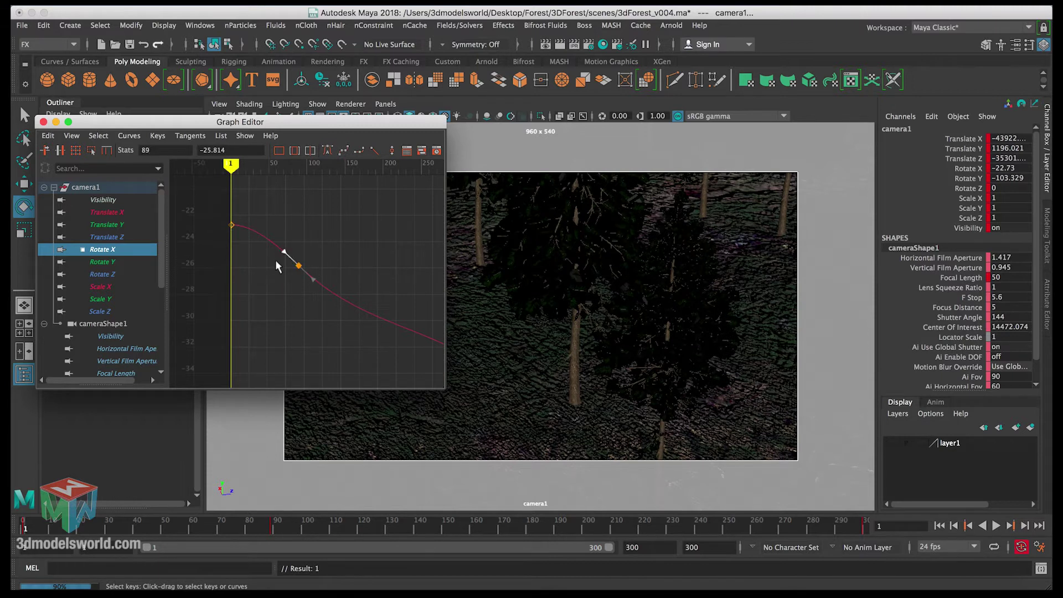
{"action": "middle_click_drag", "start_coordinate": [280, 260], "coordinate": [270, 268]}
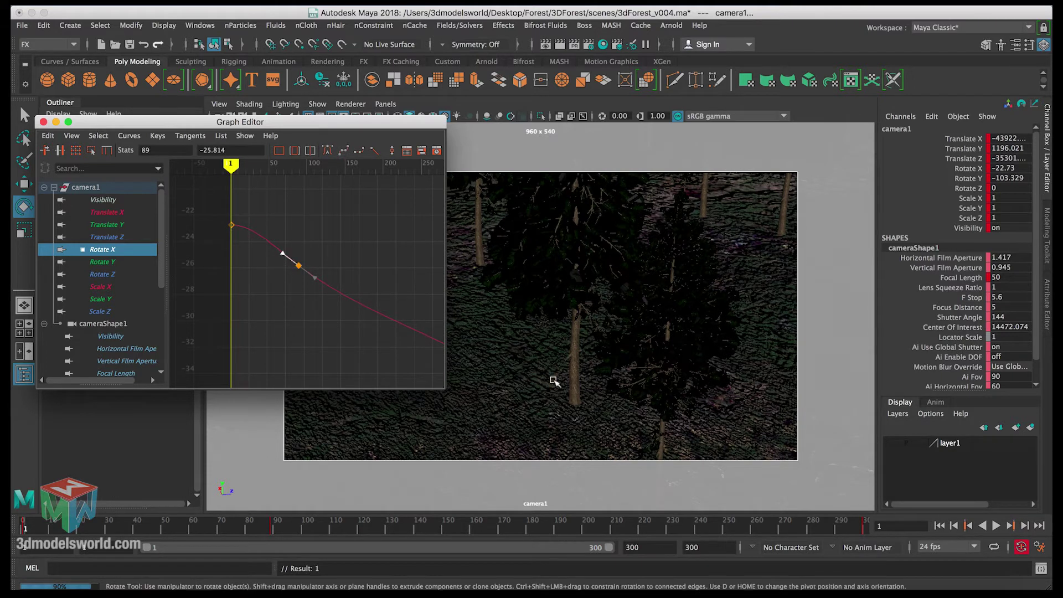
Step: Lower the starting Translate Y key to 901.992 and raise the frame-1 Rotate X key to about -19.5
{"action": "key", "text": "Up"}
{"action": "key", "text": "Up"}
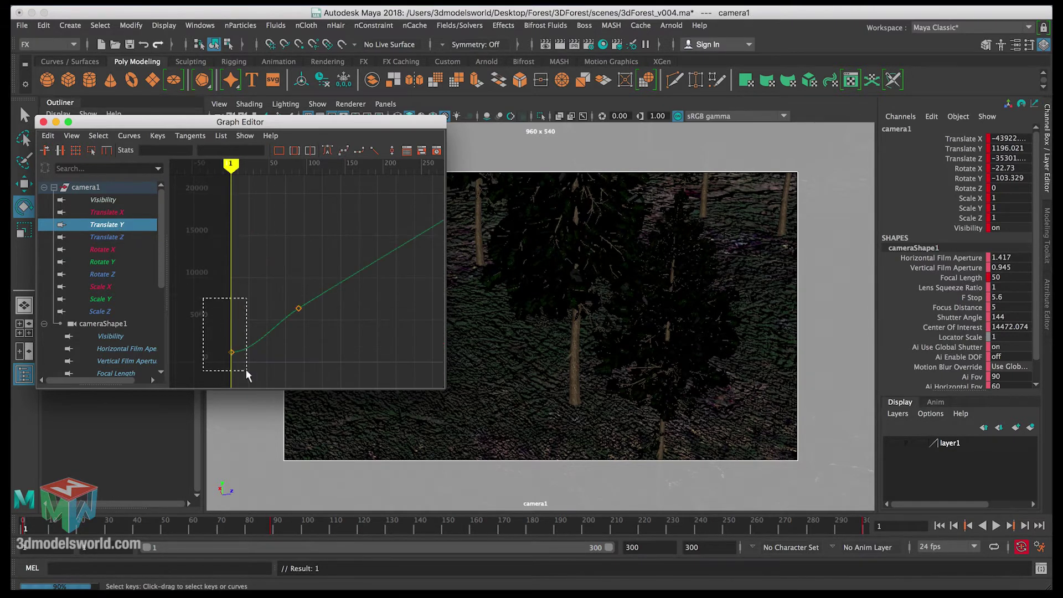
{"action": "left_click_drag", "start_coordinate": [246, 376], "coordinate": [247, 374]}
{"action": "middle_click_drag", "start_coordinate": [242, 318], "coordinate": [243, 322]}
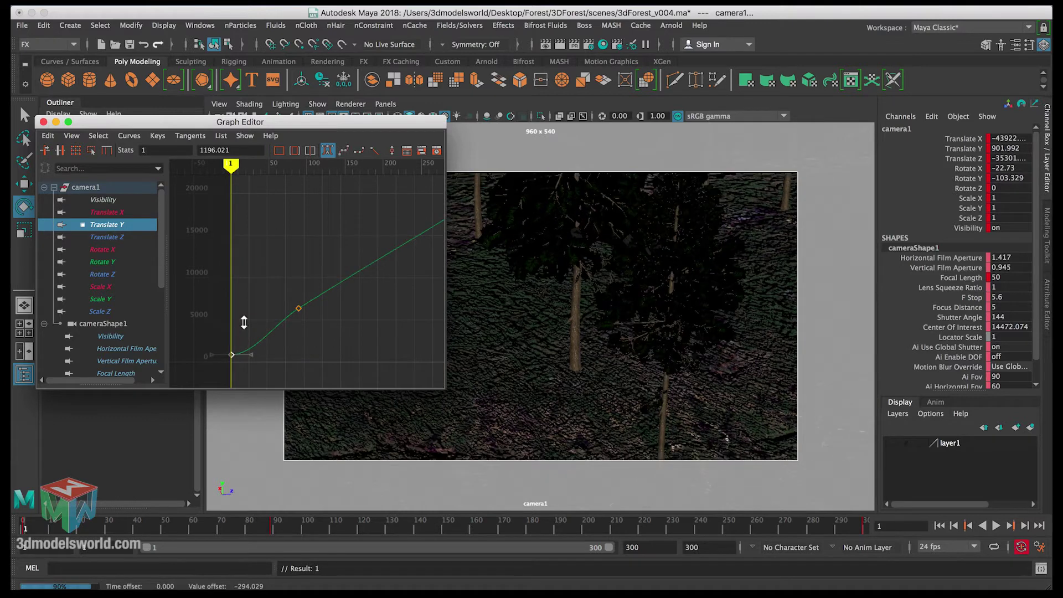
{"action": "left_click", "coordinate": [120, 253]}
{"action": "left_click_drag", "start_coordinate": [217, 208], "coordinate": [241, 222]}
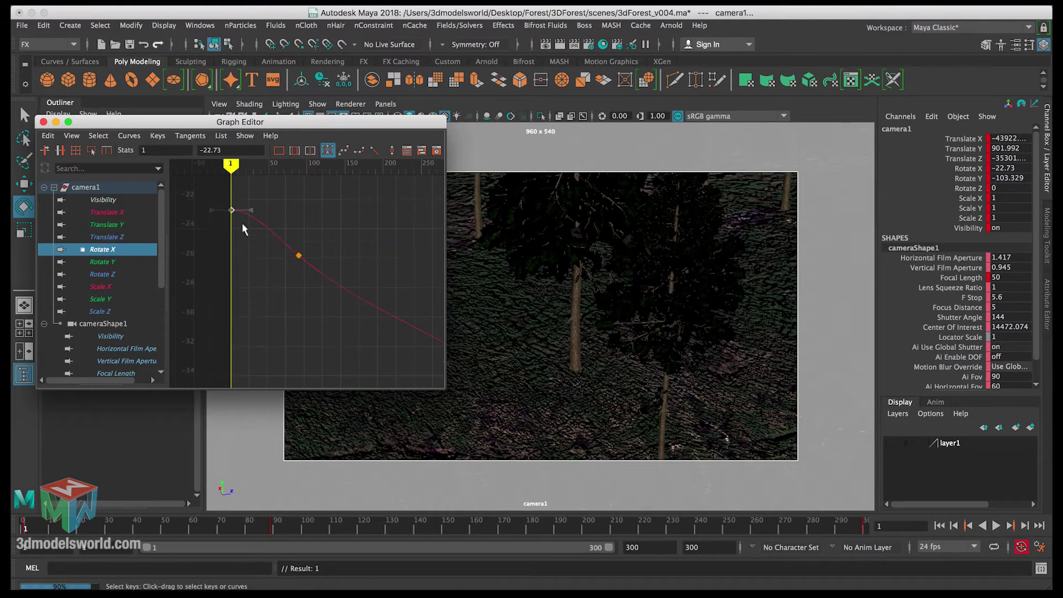
{"action": "middle_click_drag", "start_coordinate": [240, 224], "coordinate": [242, 178]}
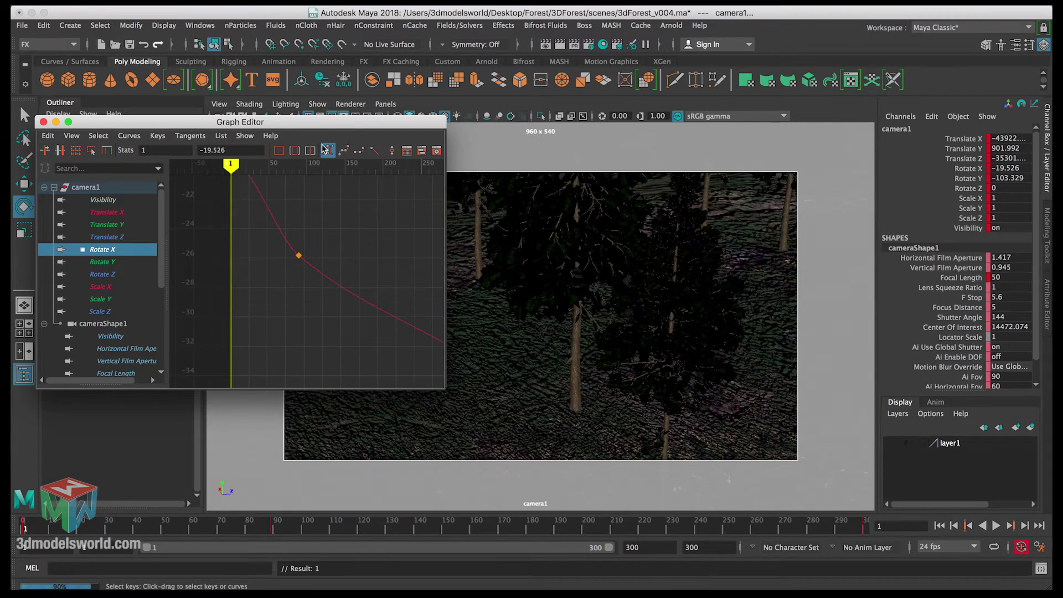
Step: Smooth the Rotate X tangents at frame 89 and ease into the last key at about -32.7
{"action": "left_click_drag", "start_coordinate": [335, 128], "coordinate": [282, 129]}
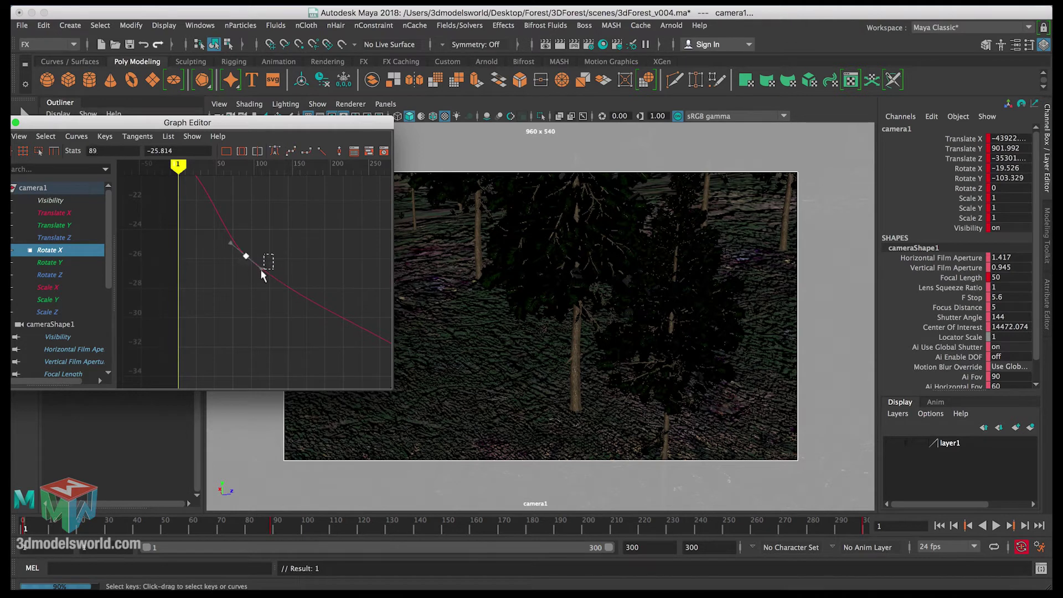
{"action": "left_click", "coordinate": [259, 271]}
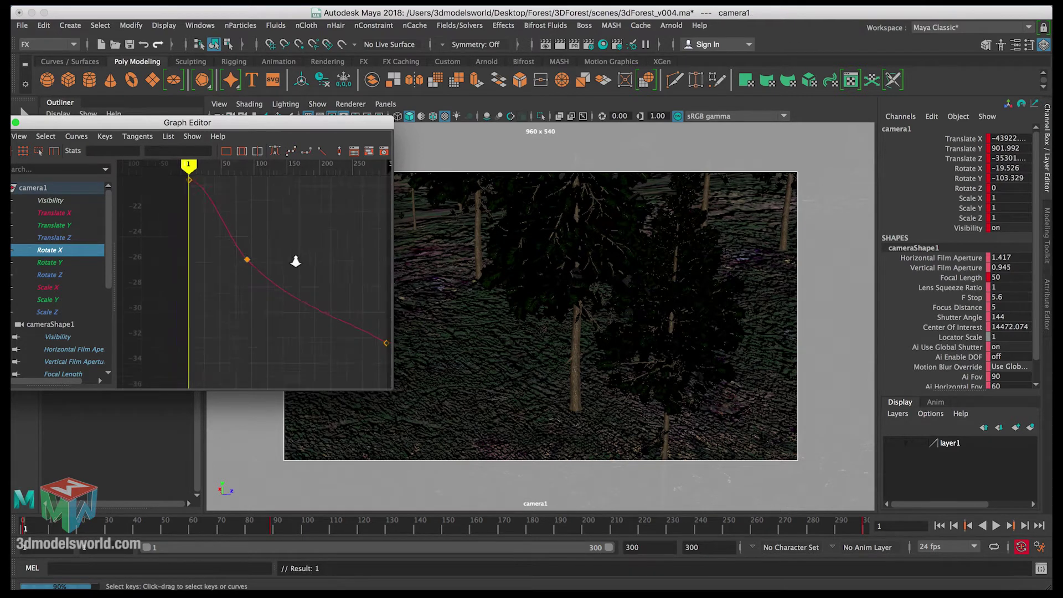
{"action": "key", "text": "a"}
{"action": "scroll", "coordinate": [314, 285], "scroll_direction": "up", "scroll_amount": 5}
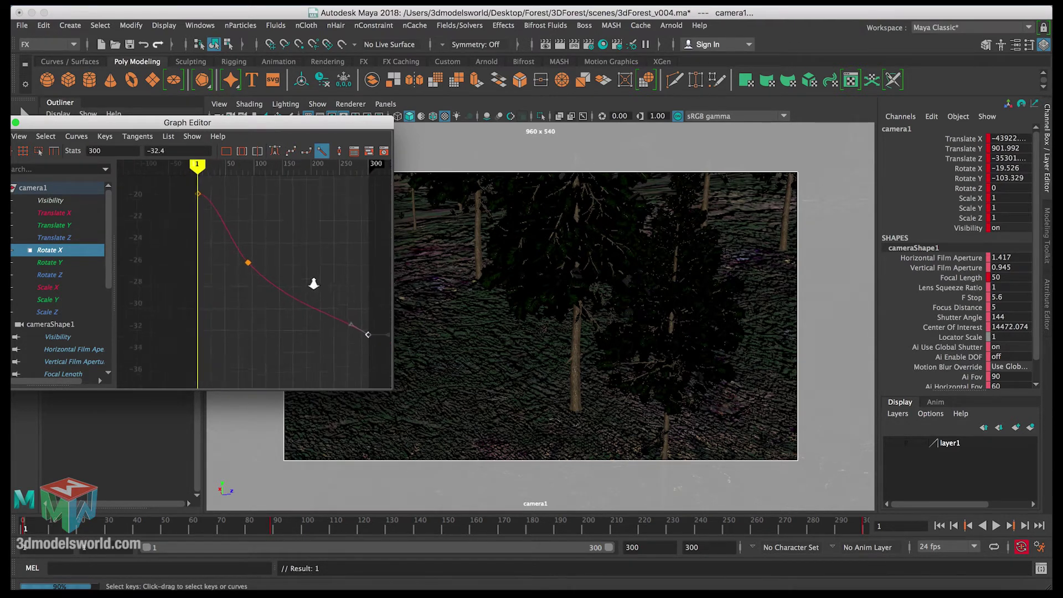
{"action": "left_click_drag", "start_coordinate": [325, 306], "coordinate": [363, 345]}
{"action": "middle_click_drag", "start_coordinate": [360, 341], "coordinate": [357, 345]}
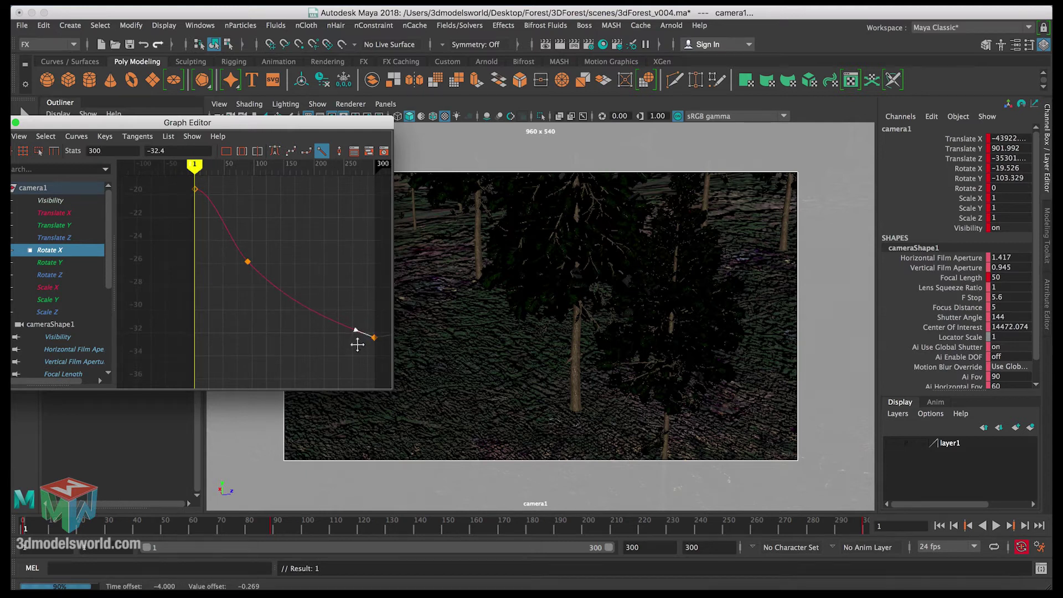
{"action": "key", "text": "q"}
{"action": "left_click", "coordinate": [332, 337]}
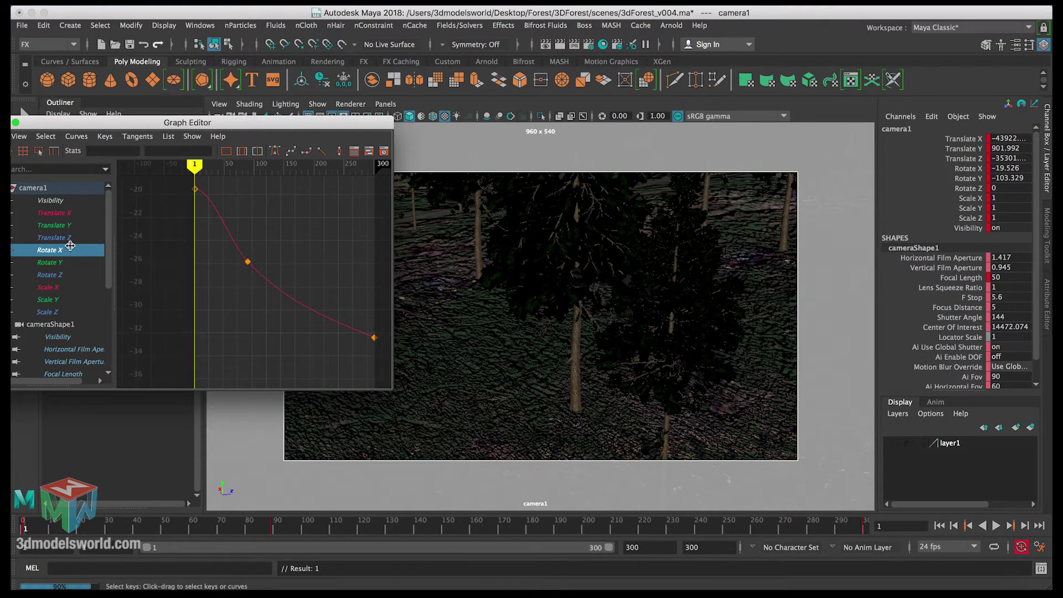
{"action": "left_click", "coordinate": [68, 262]}
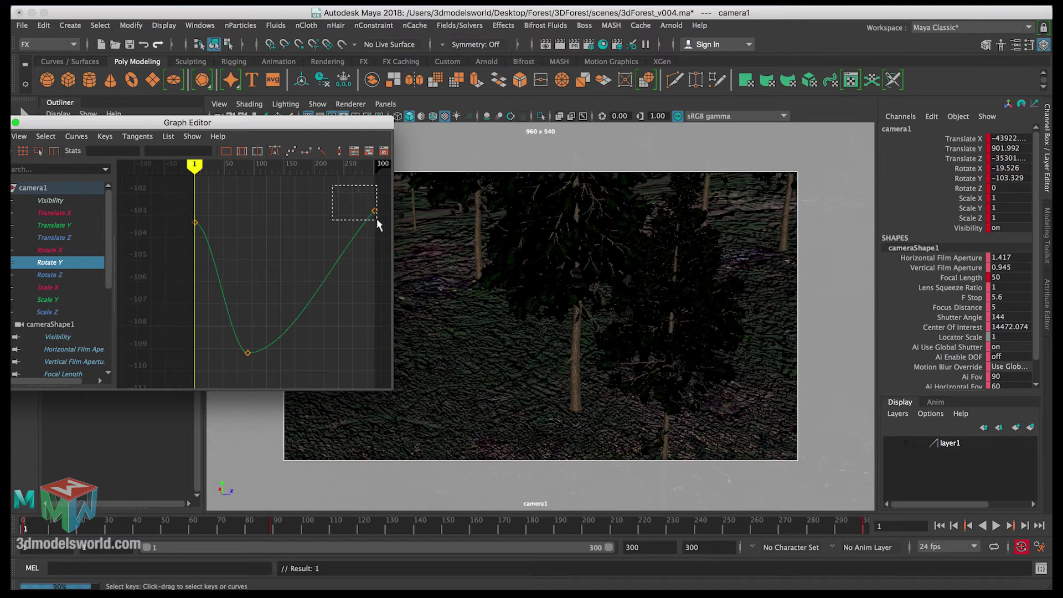
Step: Nudge the middle Translate Y key to ease the camera's climb
{"action": "left_click_drag", "start_coordinate": [378, 224], "coordinate": [378, 224]}
{"action": "left_click", "coordinate": [55, 225]}
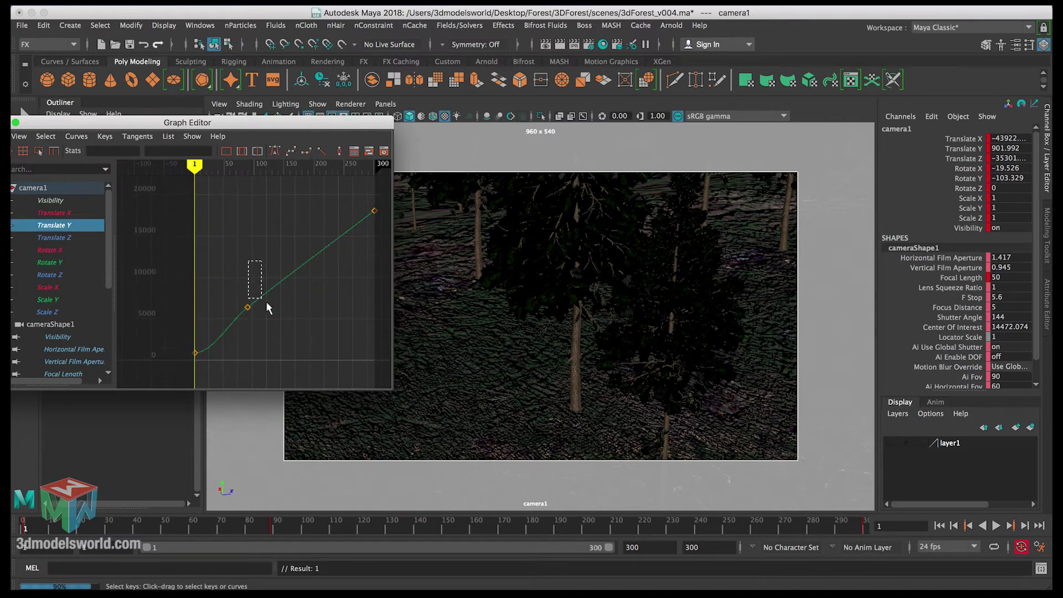
{"action": "left_click_drag", "start_coordinate": [267, 308], "coordinate": [267, 307]}
{"action": "key", "text": "w"}
{"action": "middle_click_drag", "start_coordinate": [269, 294], "coordinate": [266, 292]}
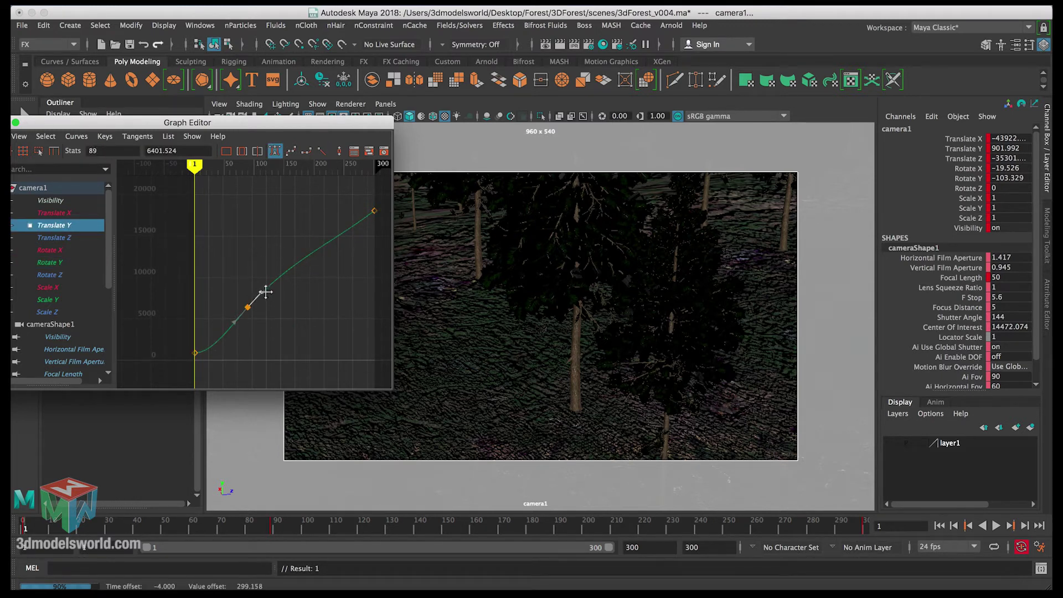
{"action": "key", "text": "q"}
{"action": "left_click", "coordinate": [287, 260]}
Step: Bend the frame-300 Translate Y tangent to smooth the curve, then show Translate Z
{"action": "left_click", "coordinate": [374, 211]}
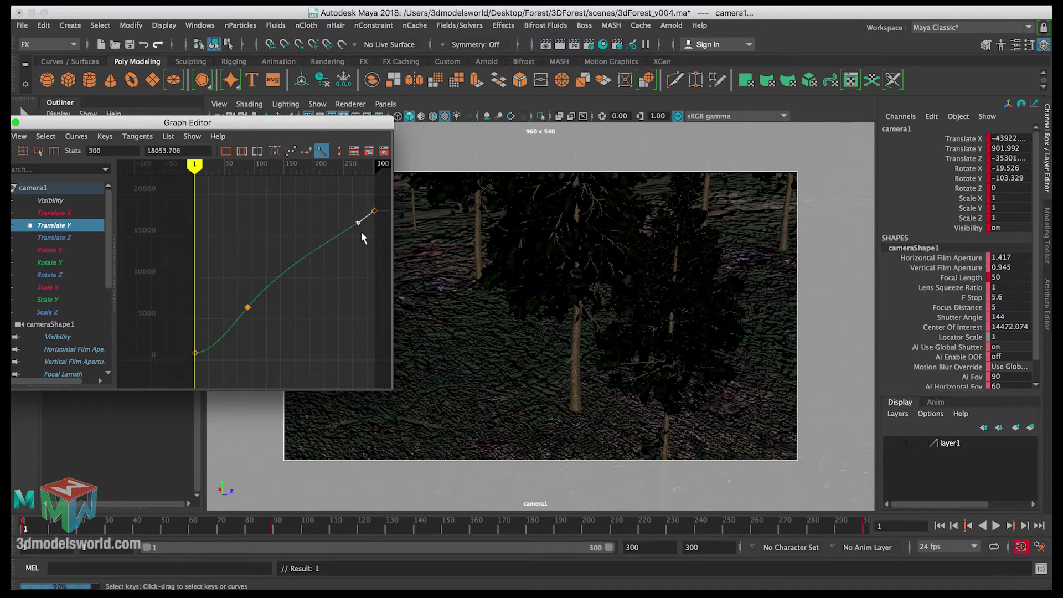
{"action": "key", "text": "w"}
{"action": "middle_click_drag", "start_coordinate": [360, 232], "coordinate": [356, 229]}
{"action": "key", "text": "q"}
{"action": "left_click", "coordinate": [77, 238]}
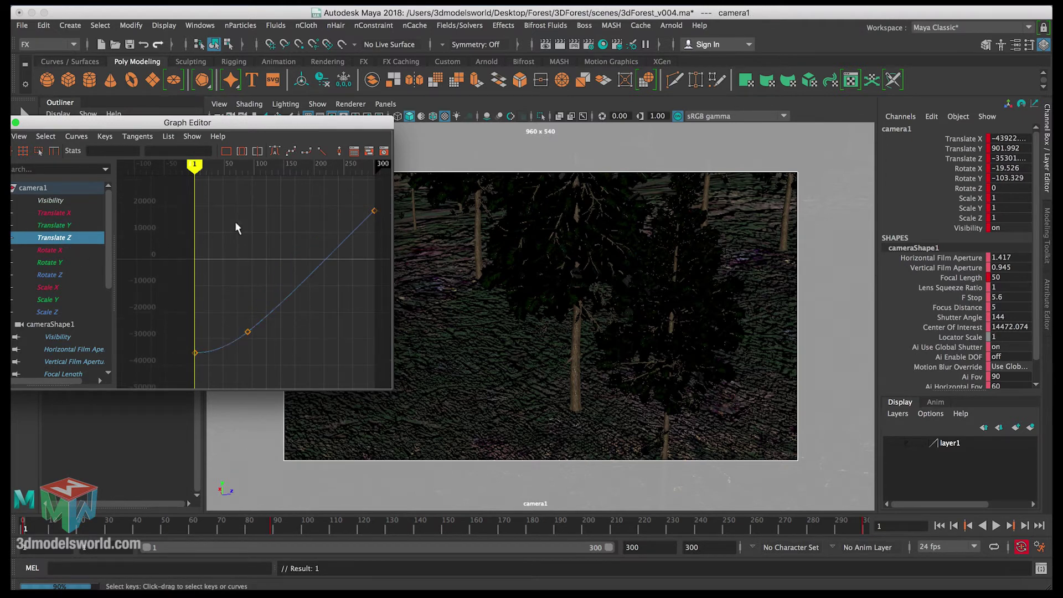
{"action": "left_click_drag", "start_coordinate": [93, 126], "coordinate": [164, 124]}
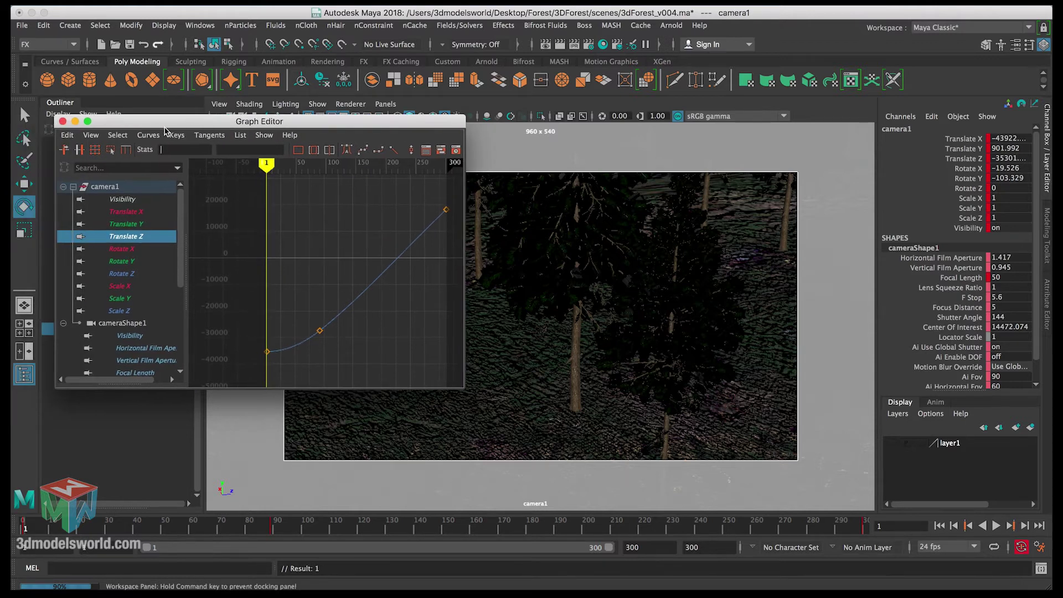
Step: Close the Graph Editor and save the scene as 3dForest_v004.ma
{"action": "left_click", "coordinate": [62, 120]}
{"action": "key", "text": "super+s"}
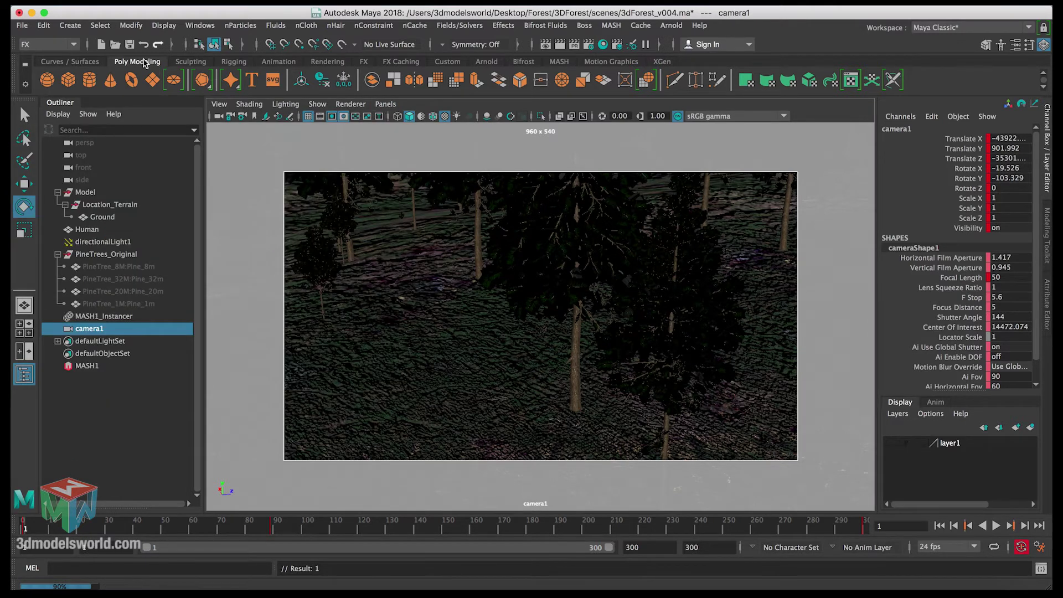
{"action": "key", "text": "q"}
{"action": "key", "text": "e"}
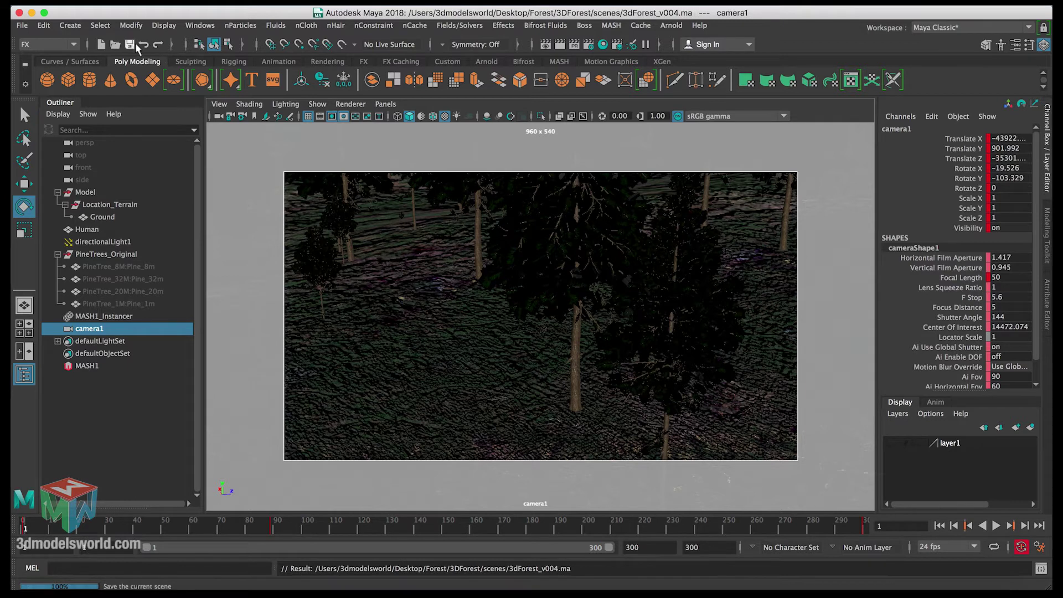
Step: Turn off Gate Mask and Resolution Gate and playblast the flythrough to blastYDNKUx.mov
{"action": "left_click", "coordinate": [343, 117]}
{"action": "left_click", "coordinate": [332, 116]}
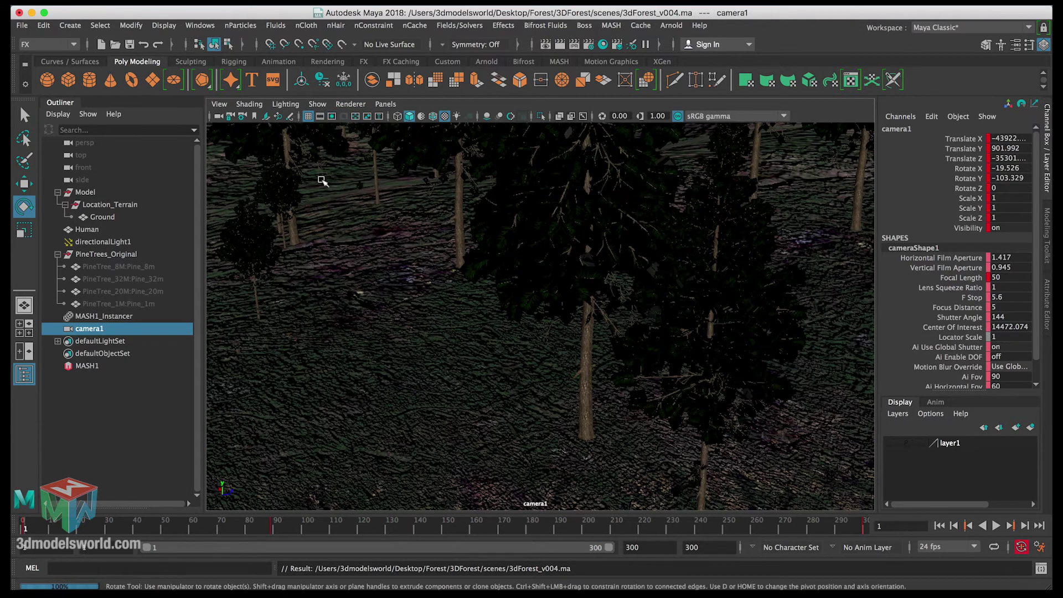
{"action": "right_click", "coordinate": [354, 528]}
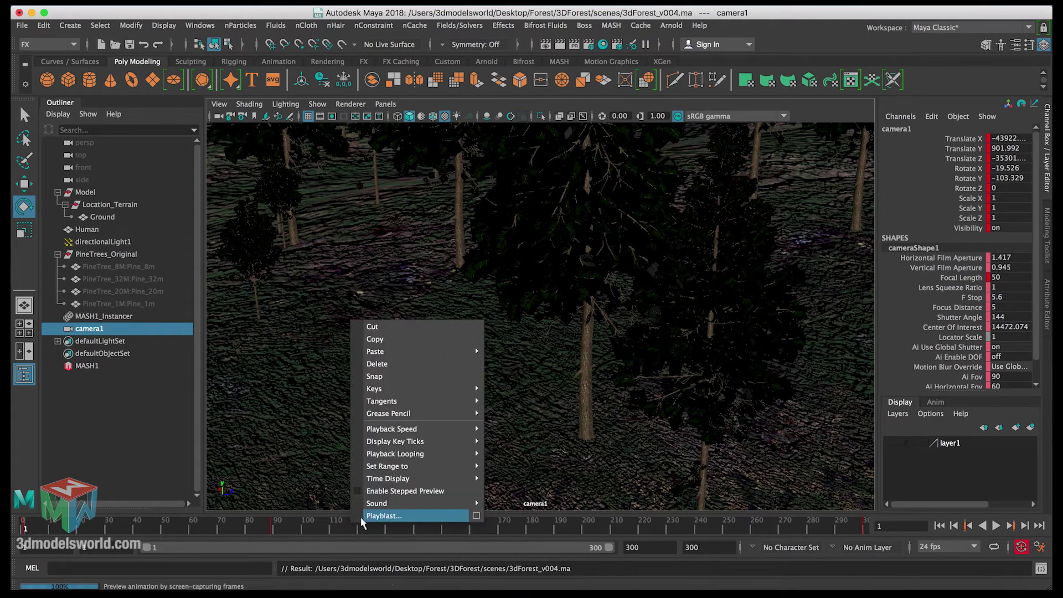
{"action": "left_click", "coordinate": [363, 520]}
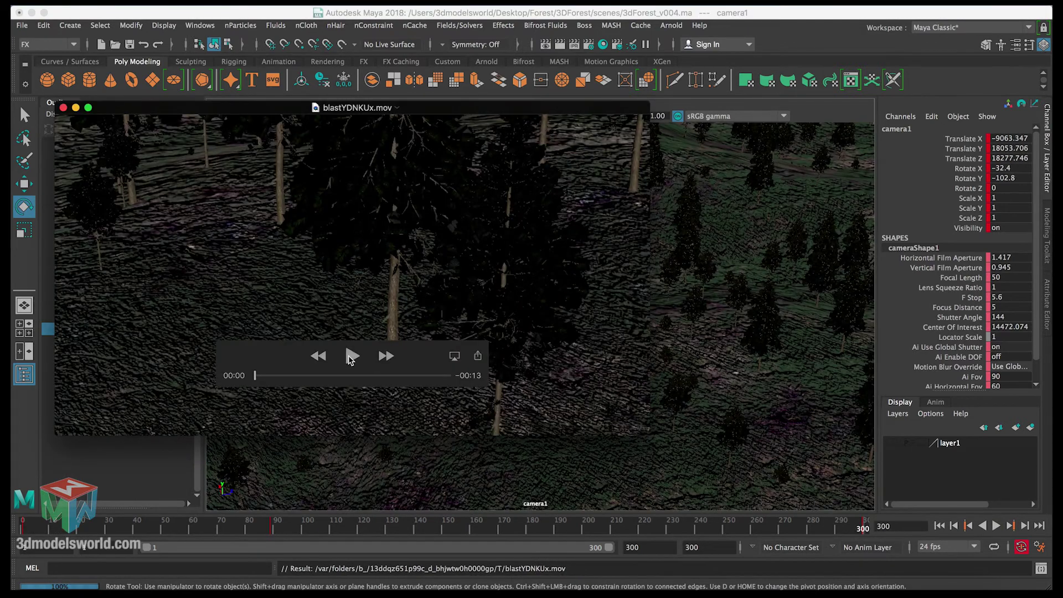
Step: Play the blastYDNKUx.mov flythrough in QuickTime, replay it from the start, then close it
{"action": "left_click", "coordinate": [351, 356]}
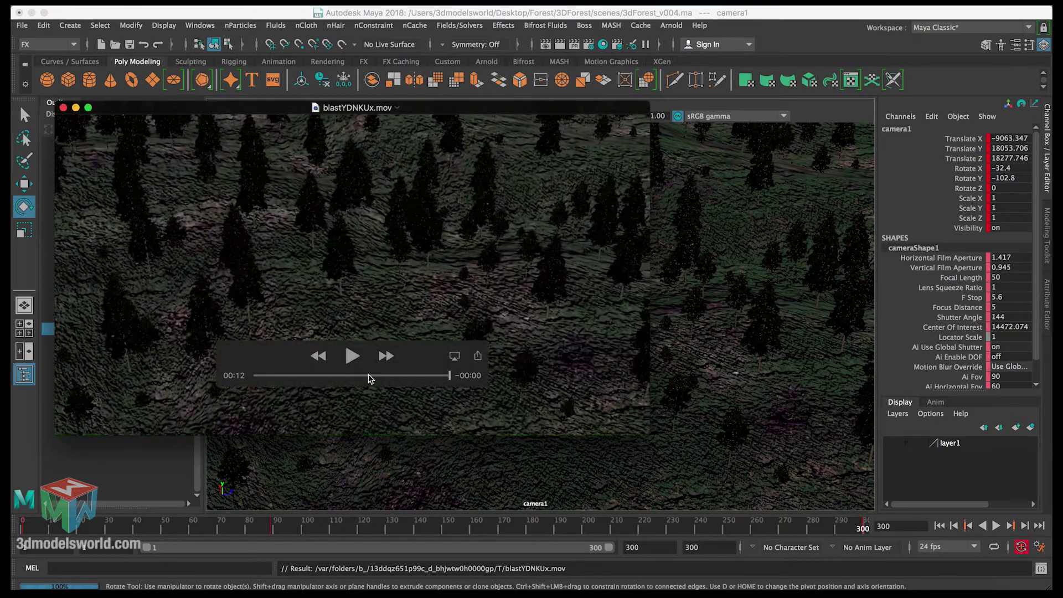
{"action": "left_click_drag", "start_coordinate": [445, 108], "coordinate": [611, 110]}
{"action": "left_click", "coordinate": [519, 357]}
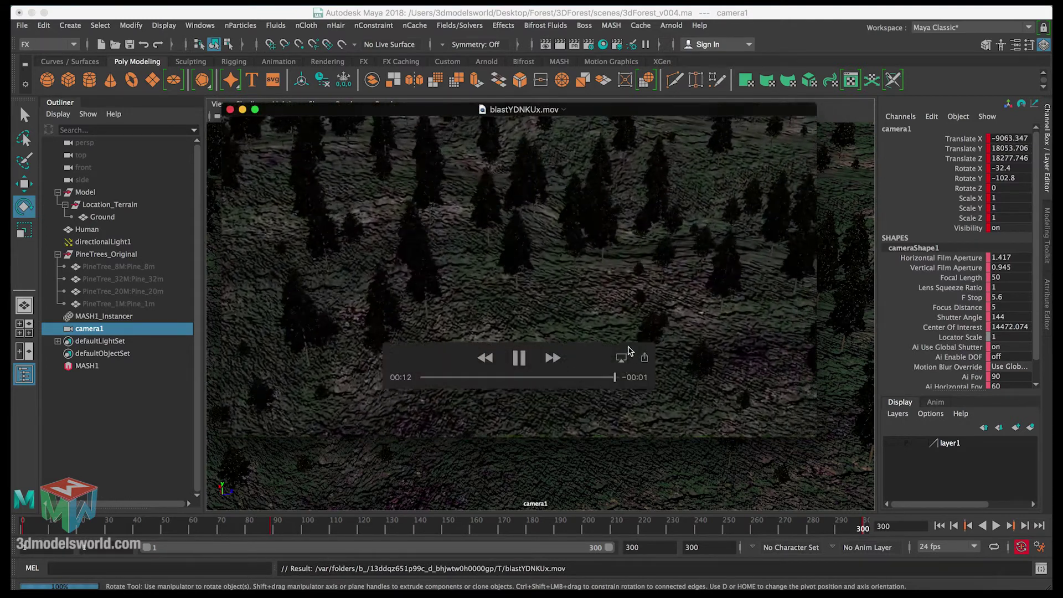
{"action": "left_click", "coordinate": [230, 110]}
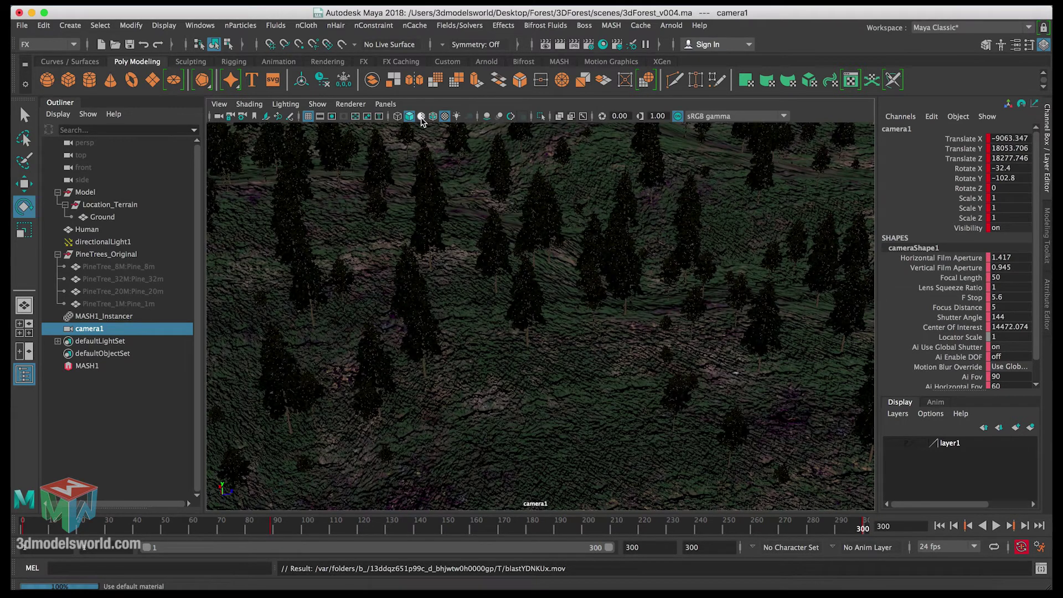
Step: Save the scene and lock camera1's translate, rotate, scale and visibility channels
{"action": "key", "text": "ctrl+s"}
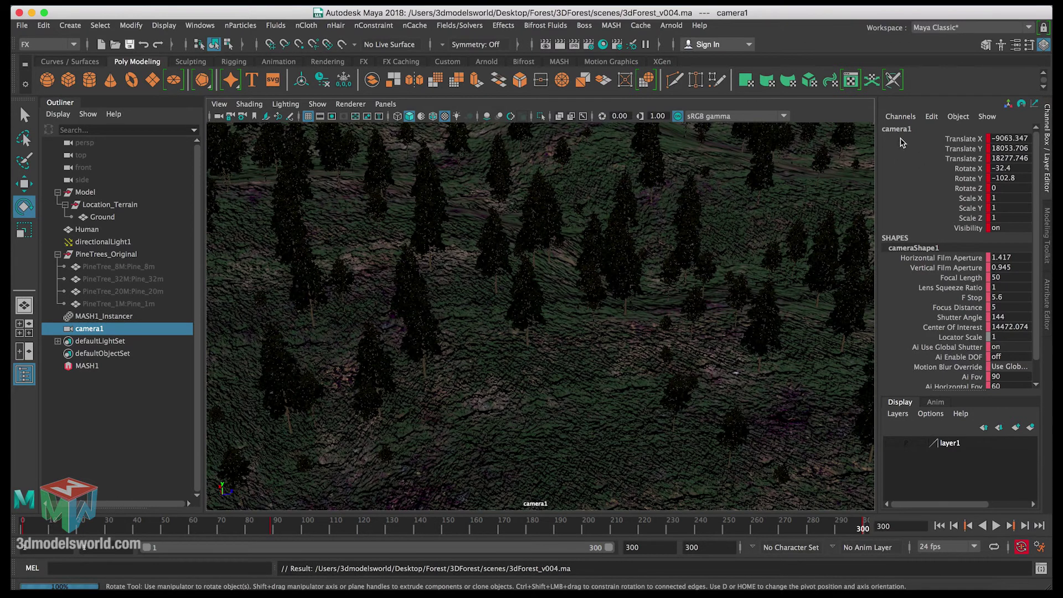
{"action": "left_click_drag", "start_coordinate": [977, 140], "coordinate": [977, 233]}
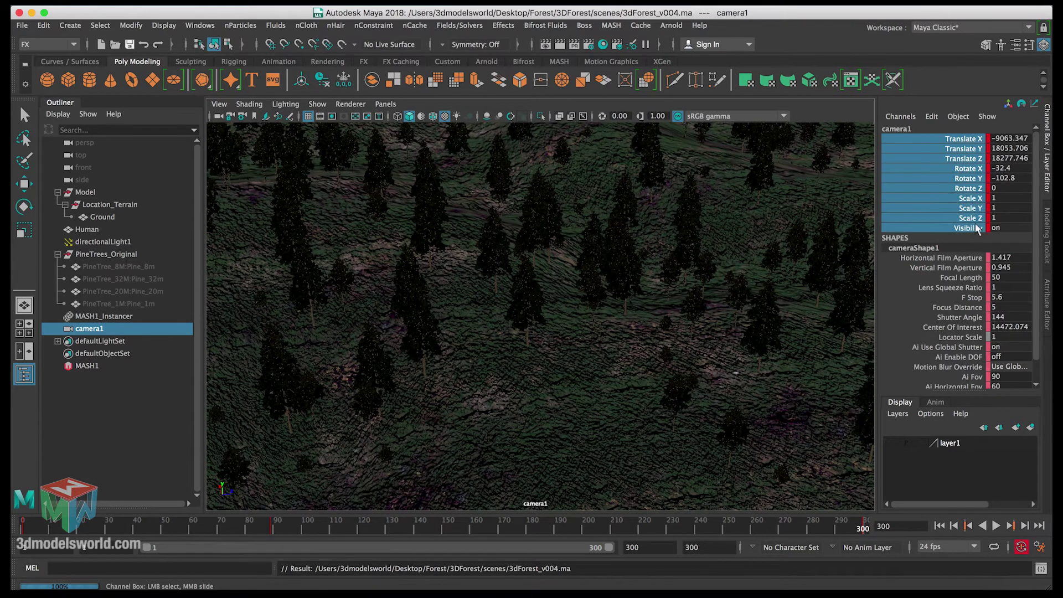
{"action": "right_click", "coordinate": [973, 214]}
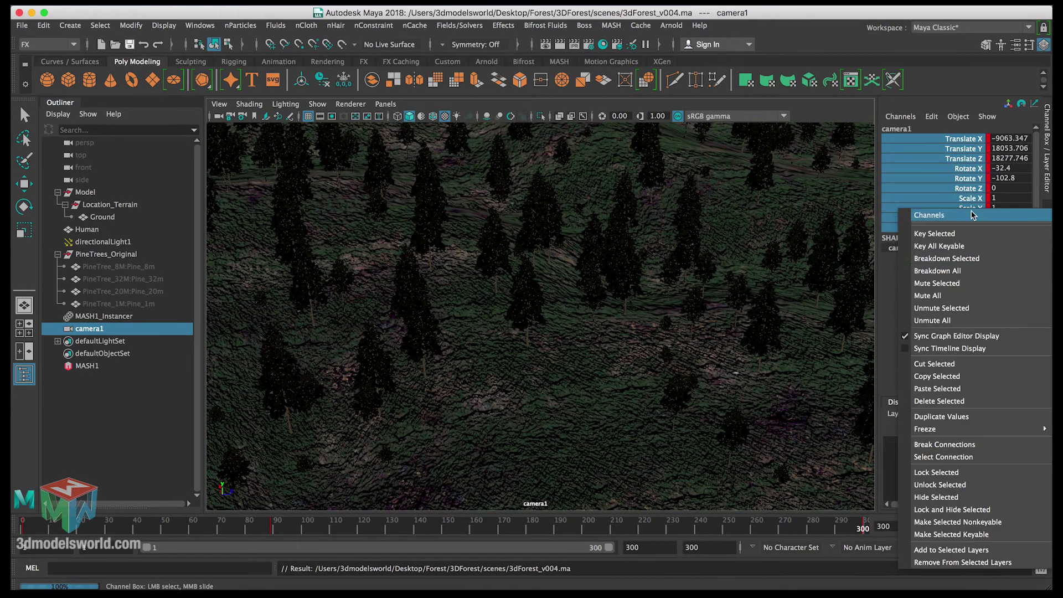
{"action": "left_click", "coordinate": [933, 472]}
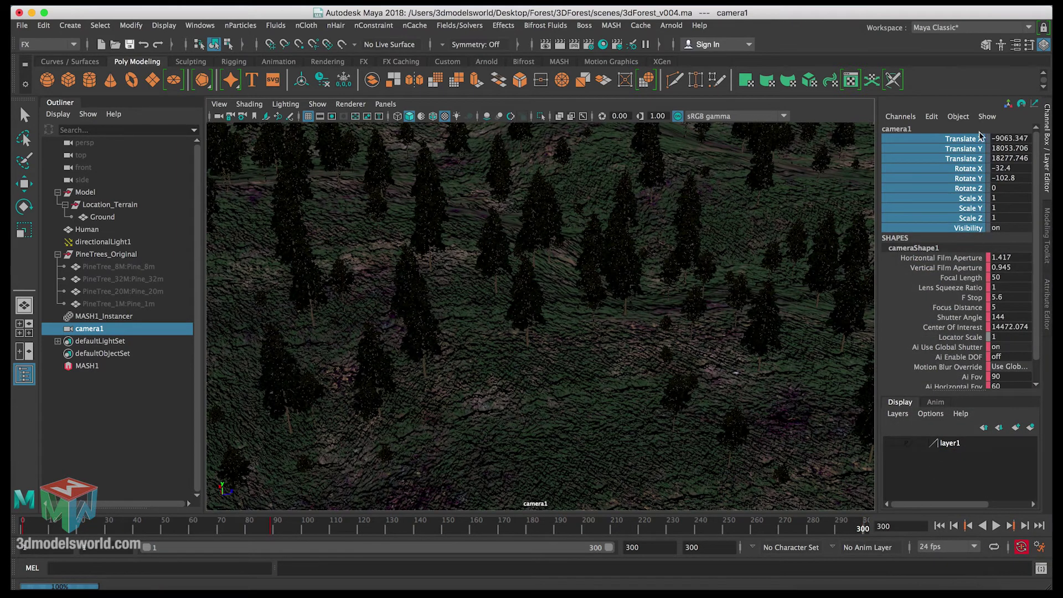
Step: Change the lock state of the cameraShape1 attributes and check the camera no longer rotates
{"action": "left_click_drag", "start_coordinate": [969, 260], "coordinate": [965, 375]}
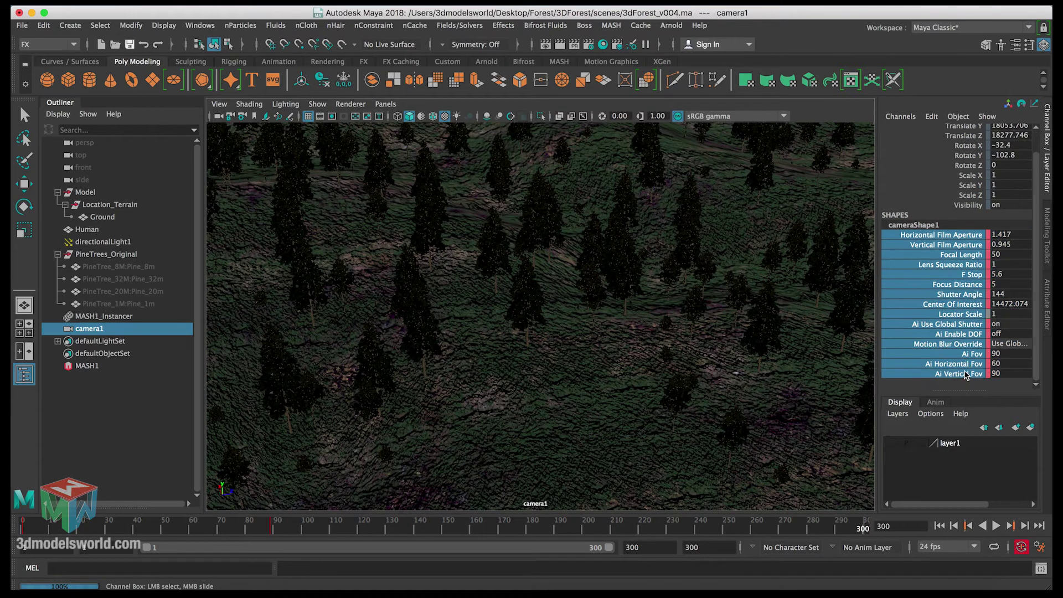
{"action": "right_click", "coordinate": [964, 294]}
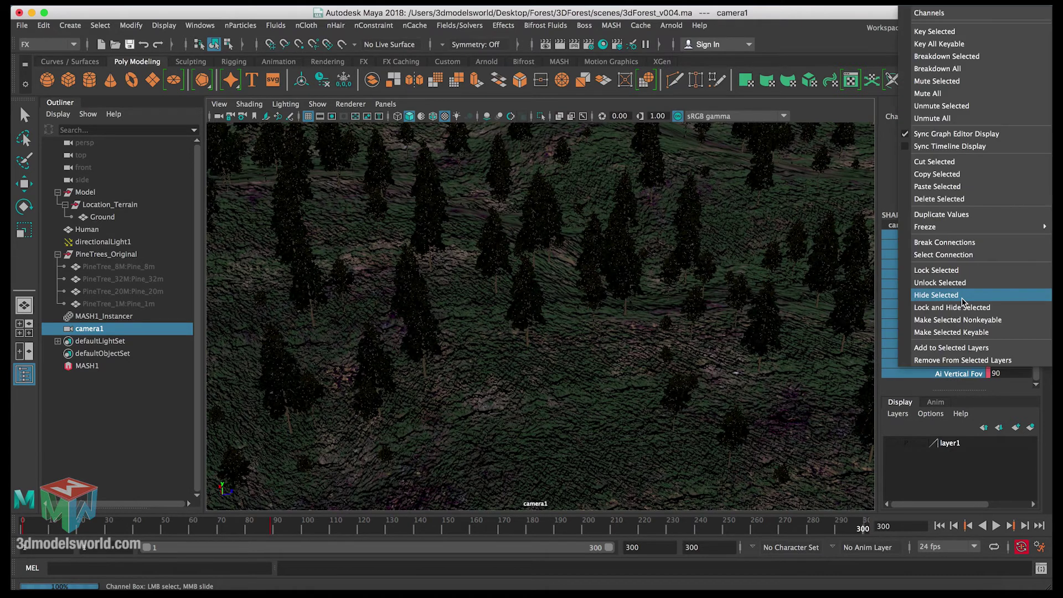
{"action": "left_click", "coordinate": [962, 269]}
{"action": "left_click", "coordinate": [962, 236]}
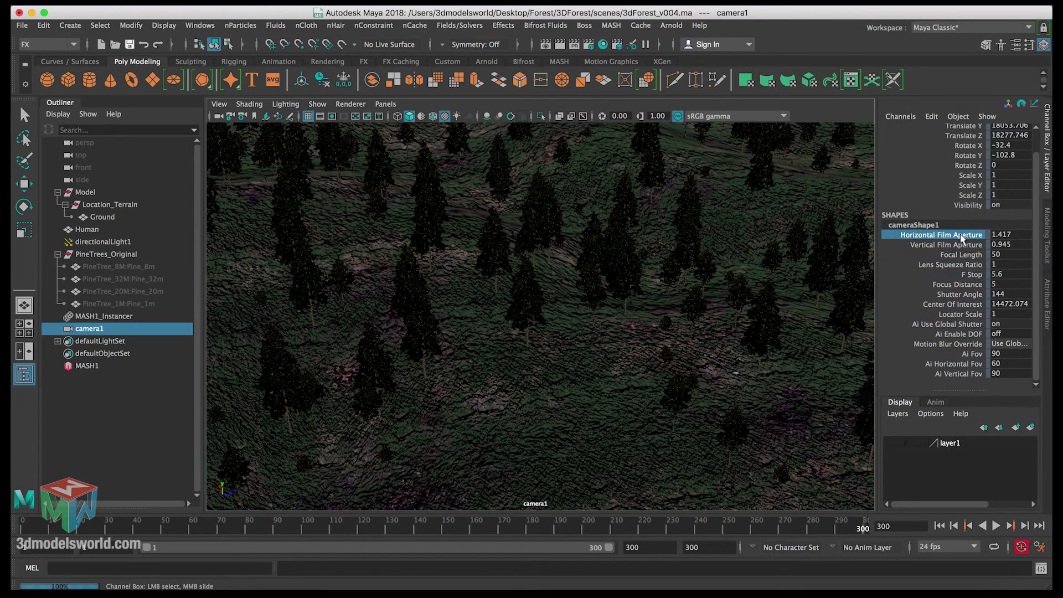
{"action": "left_click_drag", "start_coordinate": [527, 251], "coordinate": [535, 285], "text": "alt"}
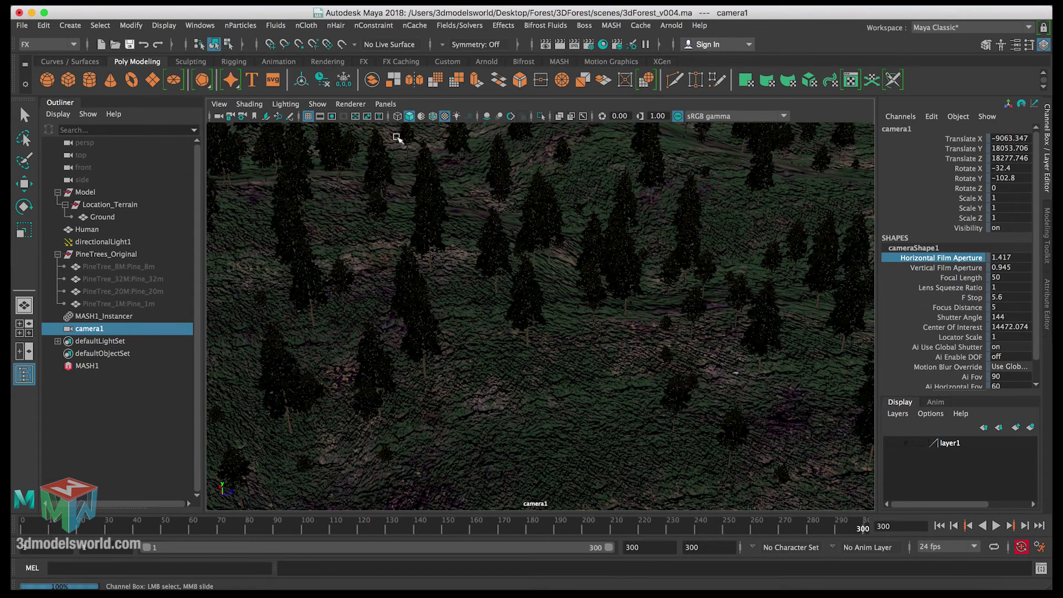
Step: Turn on Film Gate and the 960 x 540 Resolution Gate, then save the scene
{"action": "left_click", "coordinate": [322, 117]}
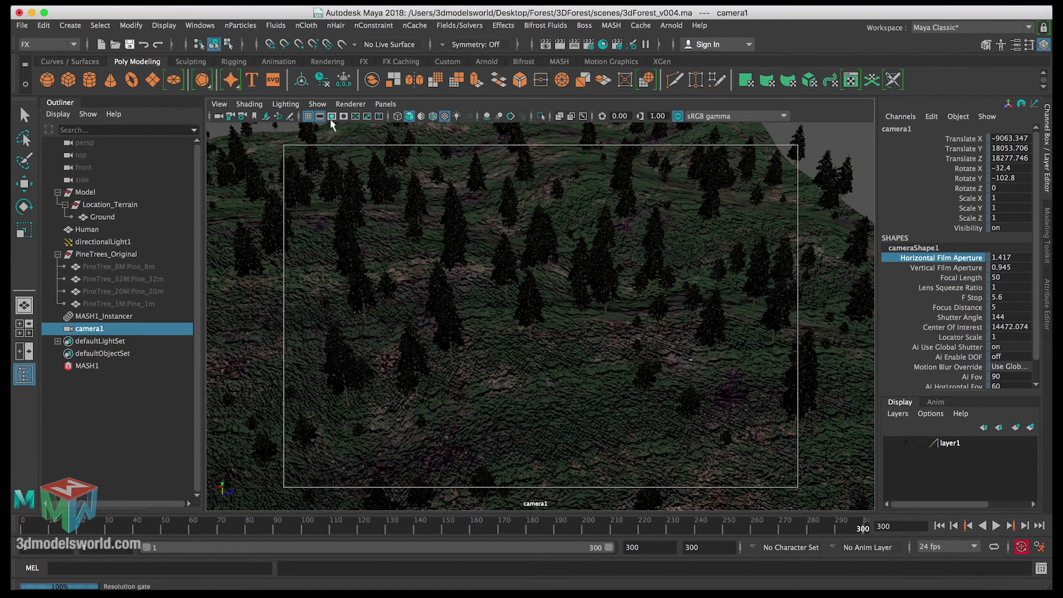
{"action": "left_click", "coordinate": [329, 116]}
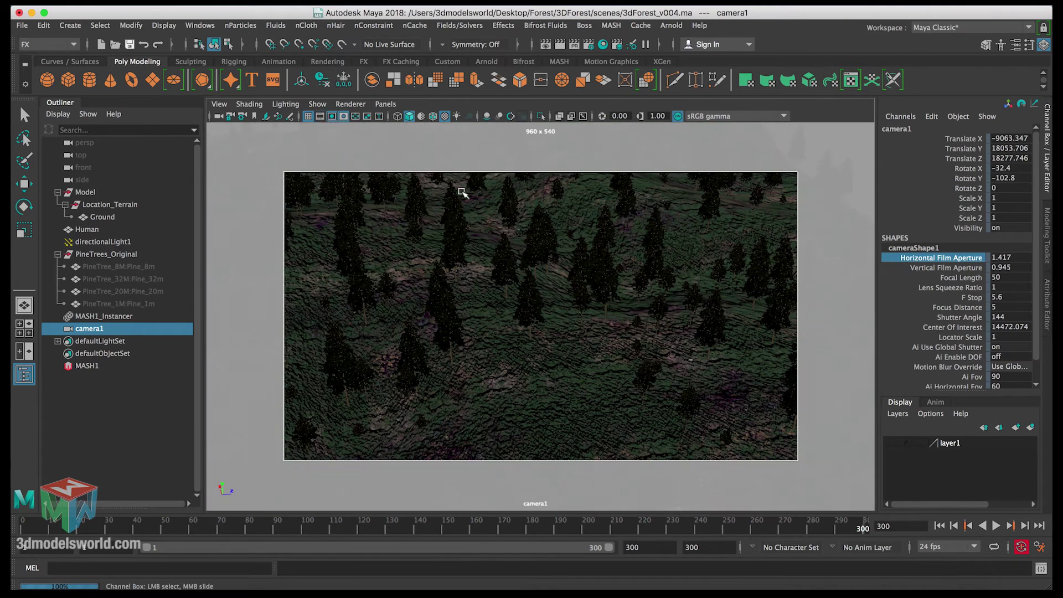
{"action": "left_click", "coordinate": [129, 45]}
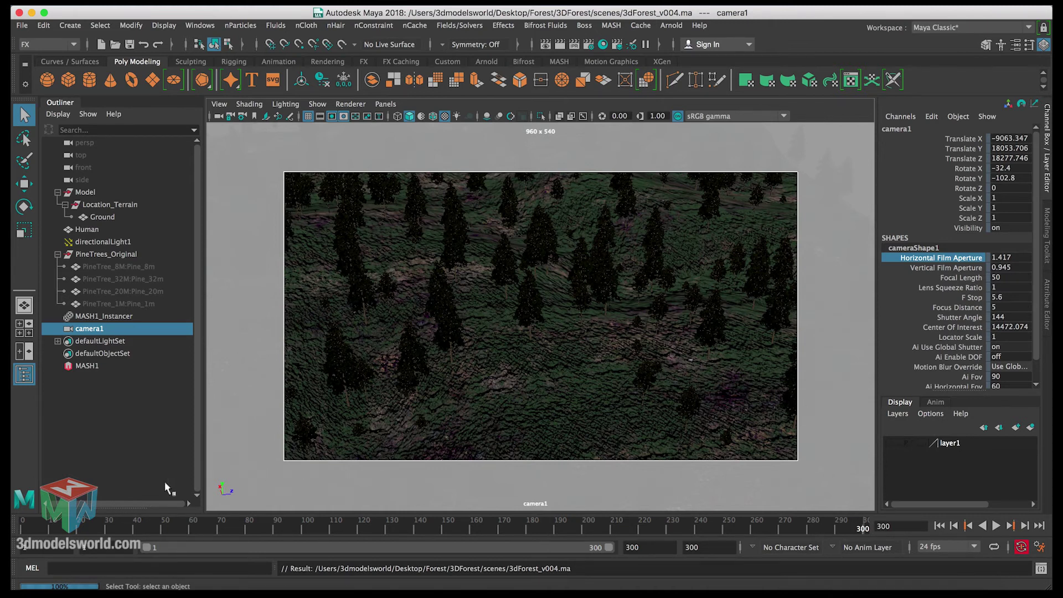
Step: Play the camera flythrough from the first frame, then scrub forward to about frame 128
{"action": "left_click", "coordinate": [24, 525]}
{"action": "key", "text": "alt+v"}
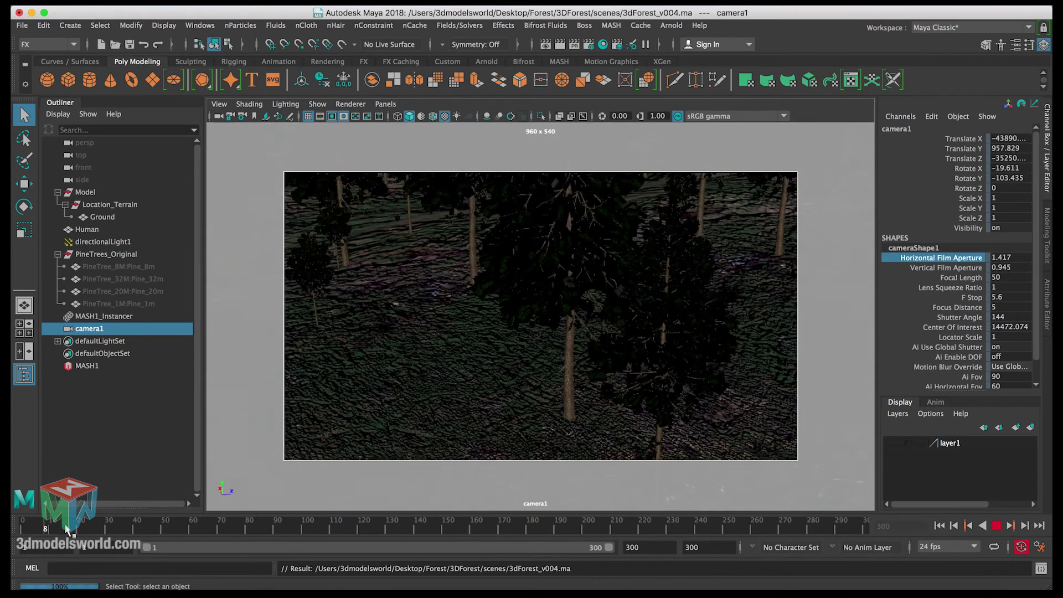
{"action": "key", "text": "alt+v"}
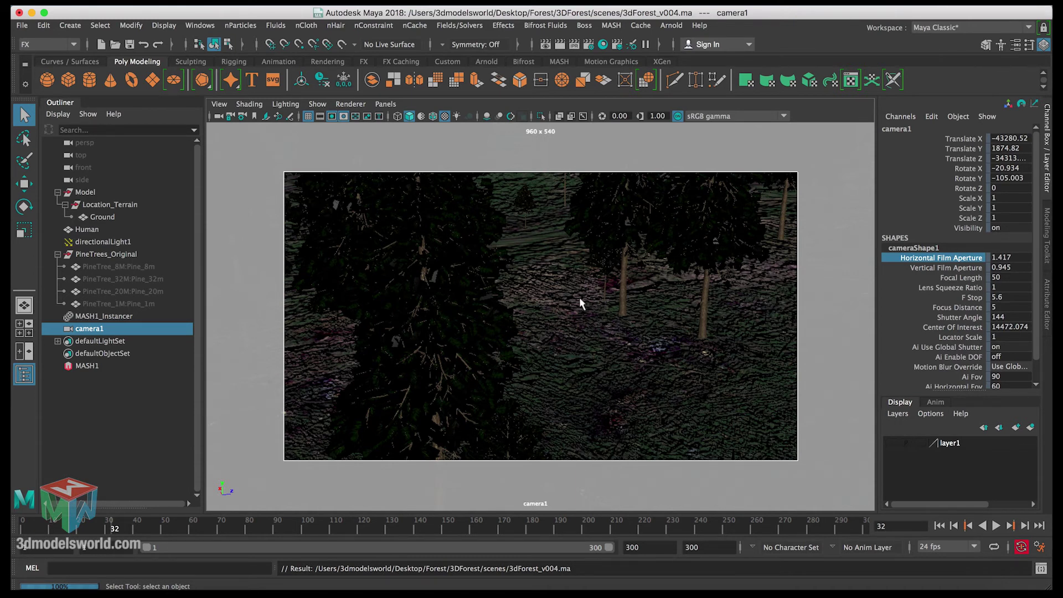
{"action": "left_click_drag", "start_coordinate": [126, 523], "coordinate": [383, 524]}
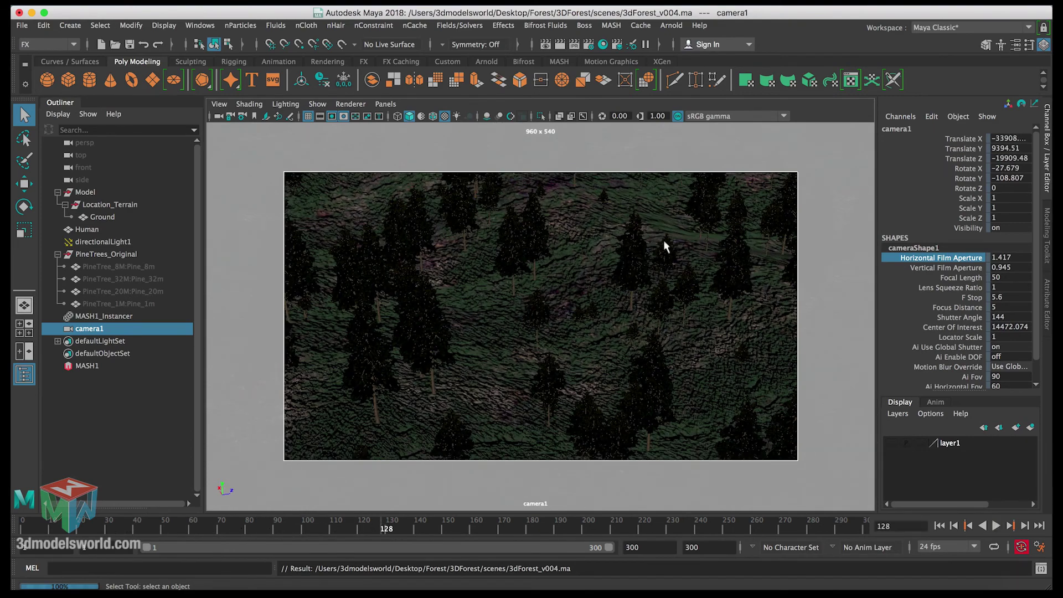